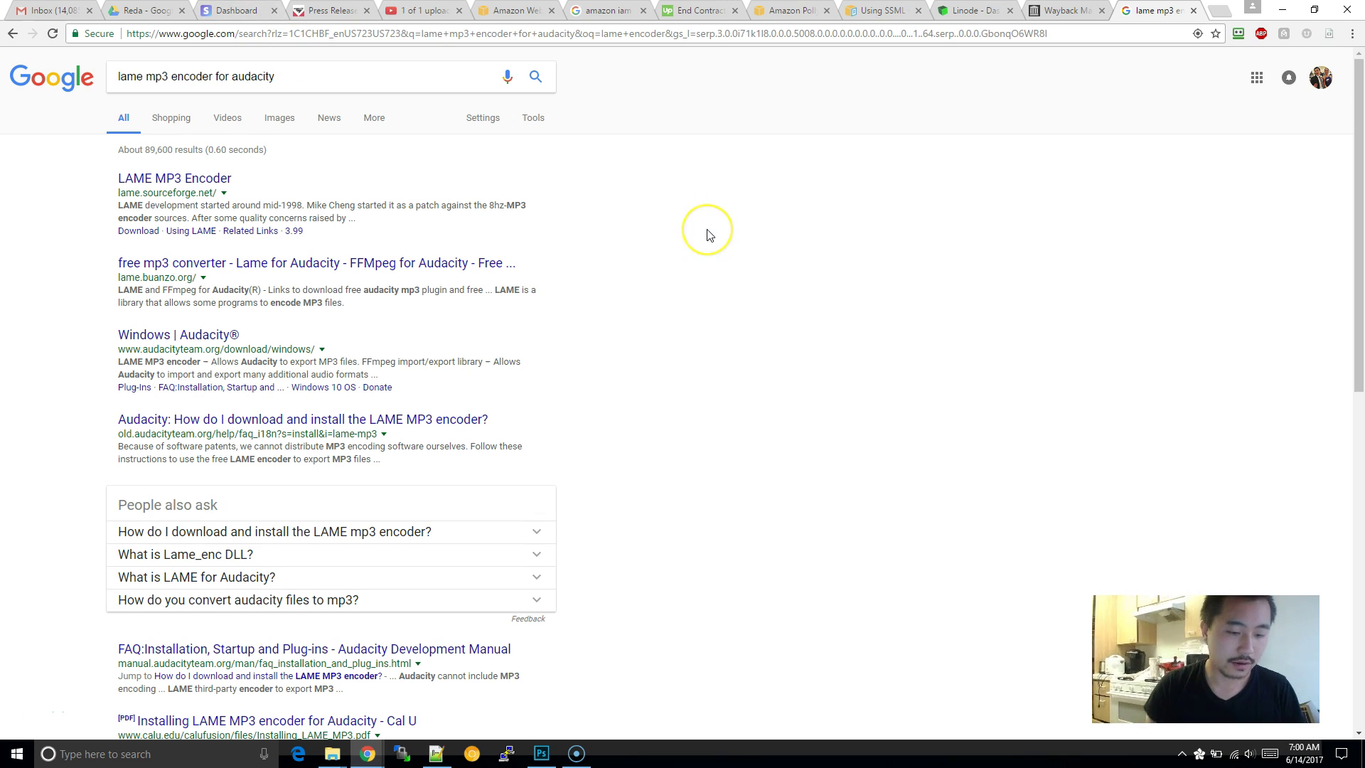
Step: Search Google for 'audacity' in a new tab and open the audacityteam.org site
key("ctrl+t")
type("audacity")
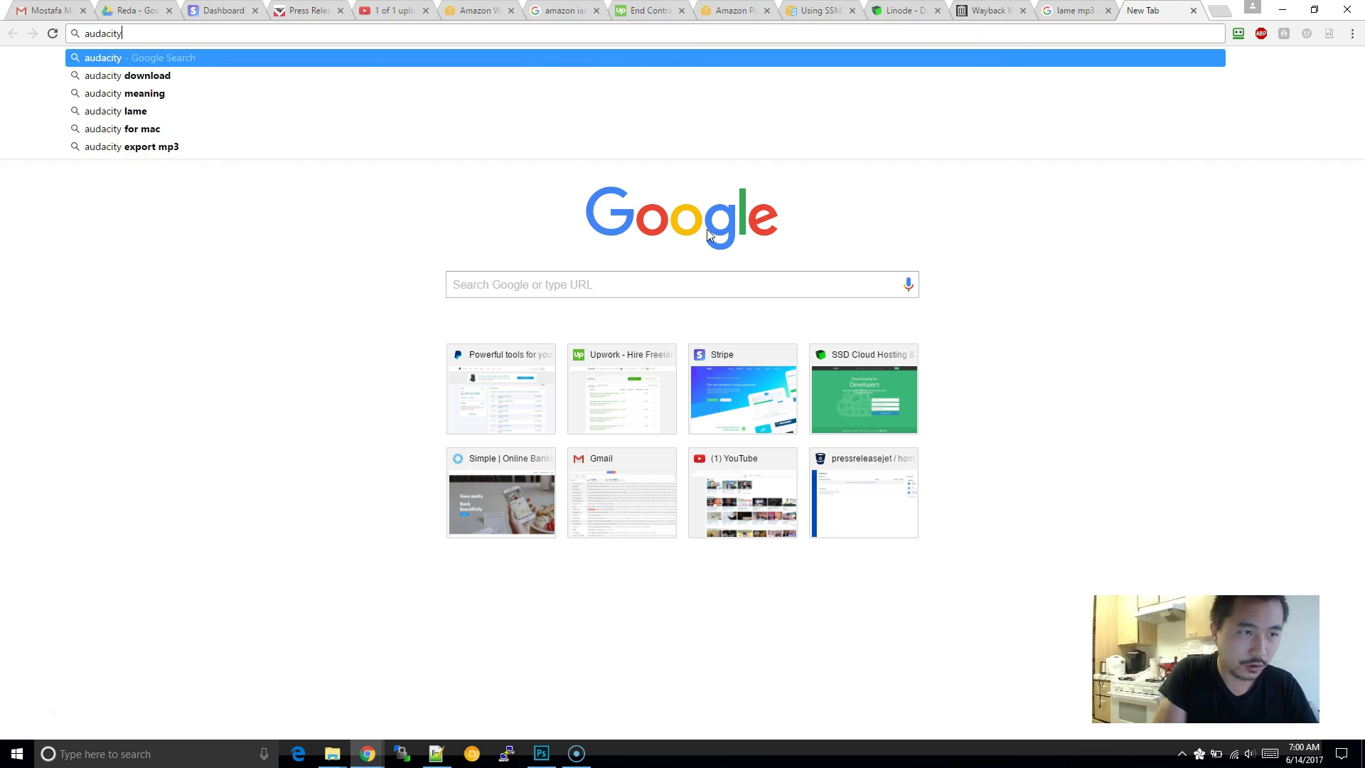
key("Return")
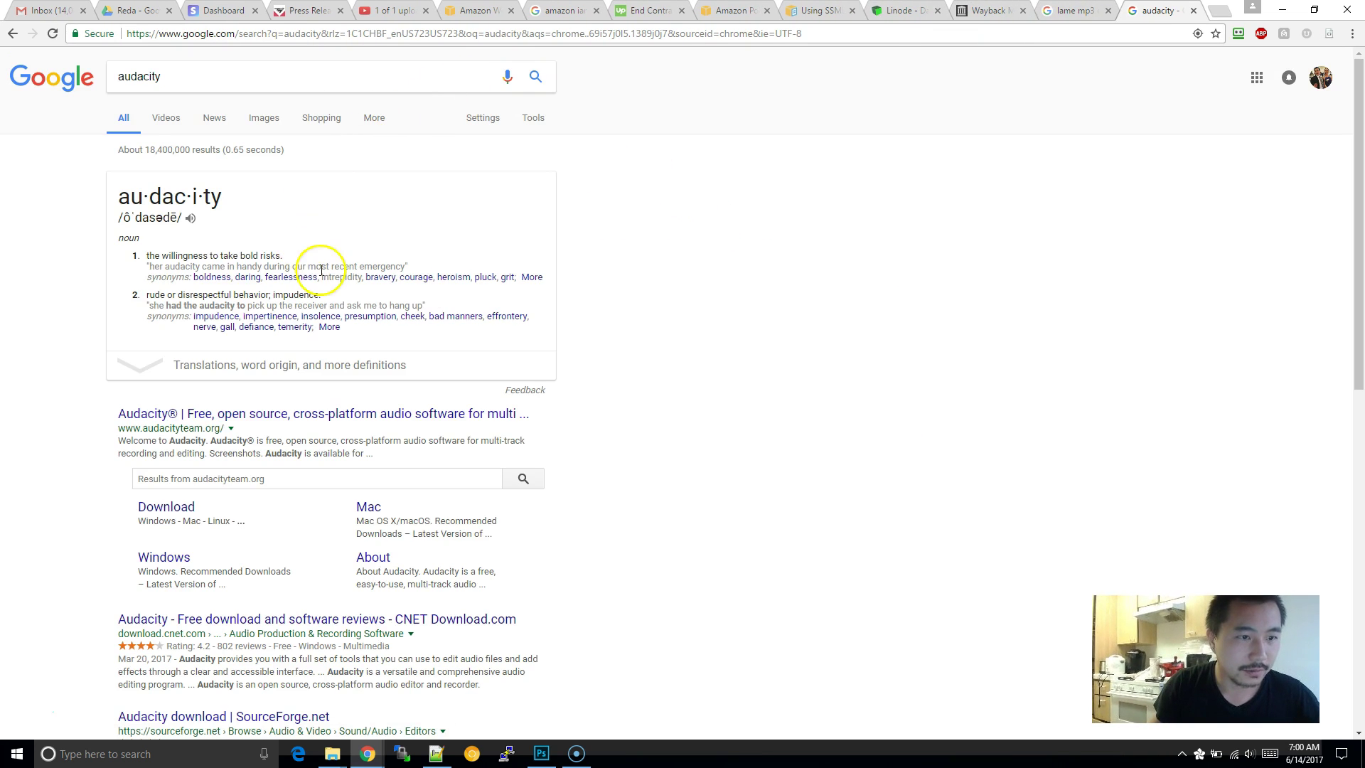
scroll(322, 271, "down", 3)
left_click(303, 205)
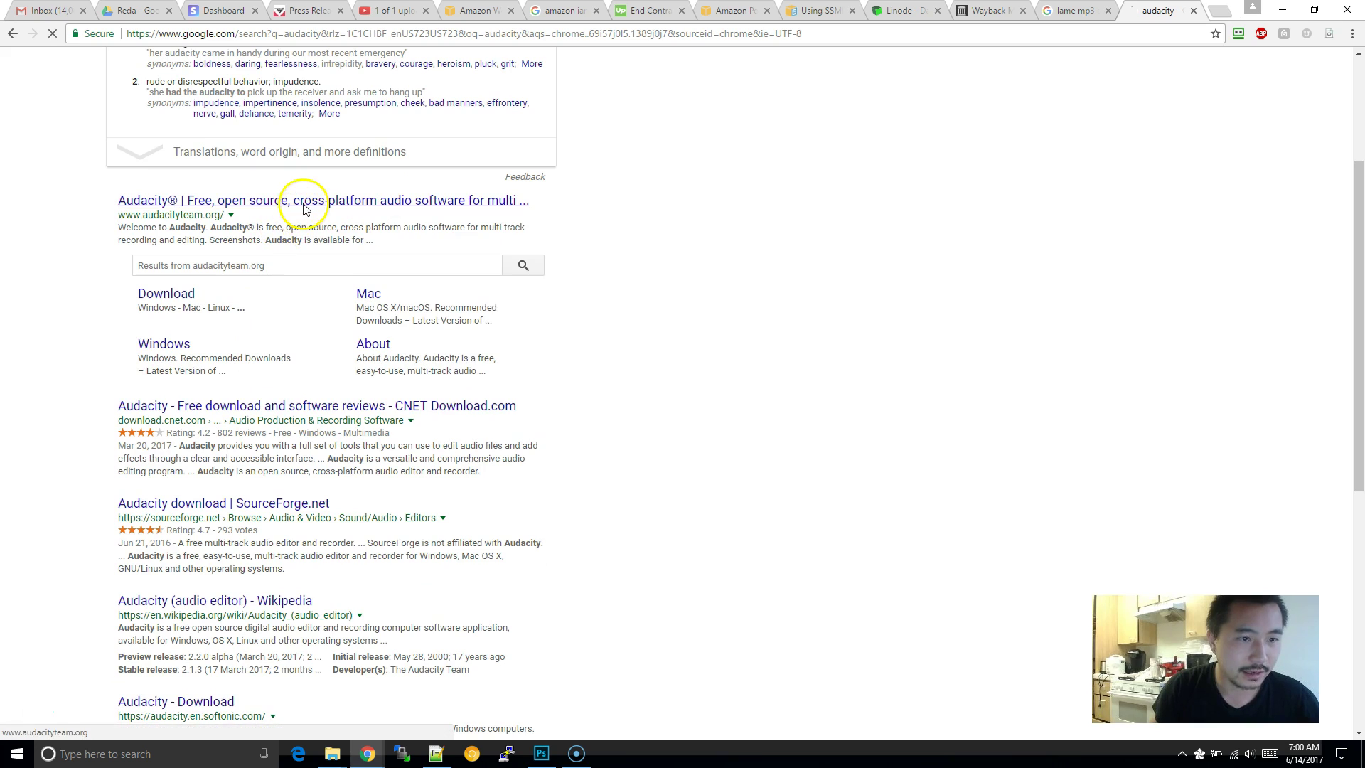
scroll(305, 284, "down", 4)
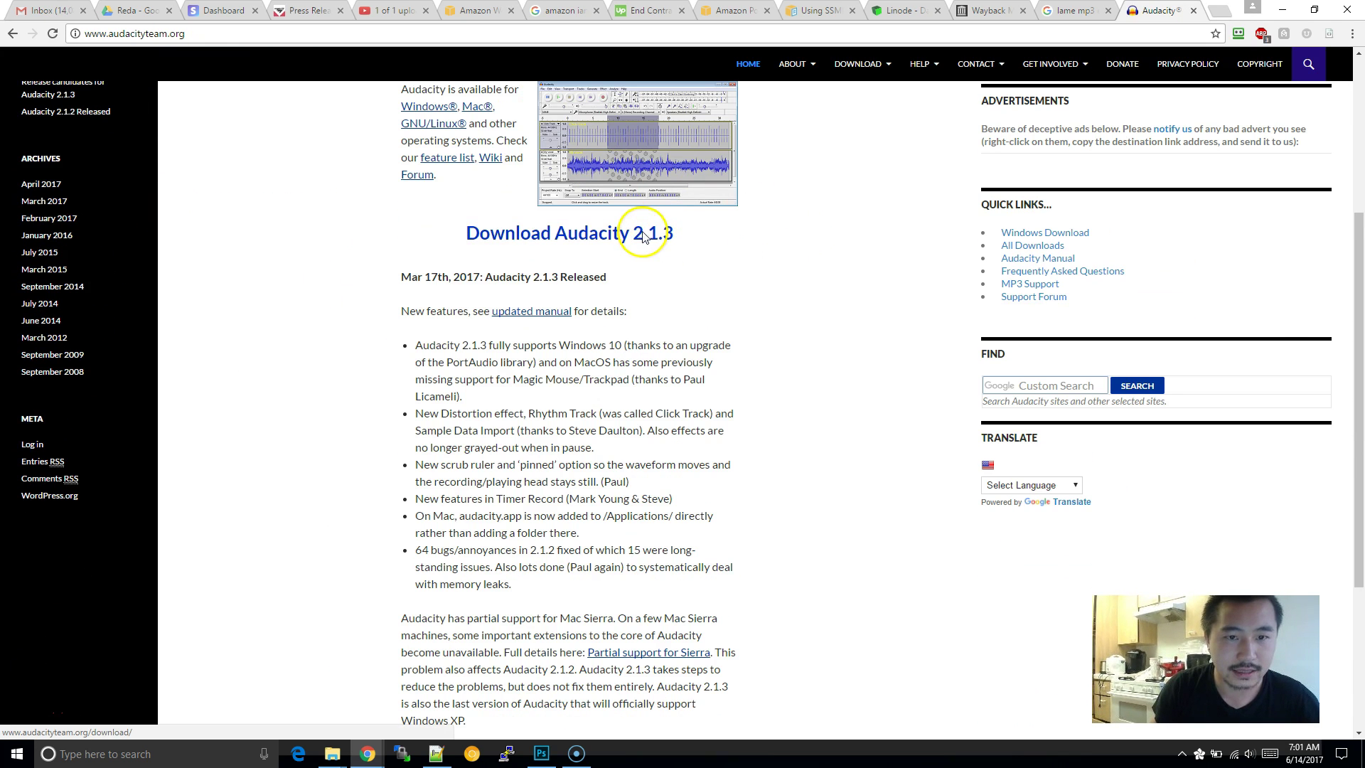
Step: Browse the Audacity 2.1.3 download page, then return to the 'lame mp3 encoder for audacity' results
left_click(643, 237)
scroll(786, 283, "down", 2)
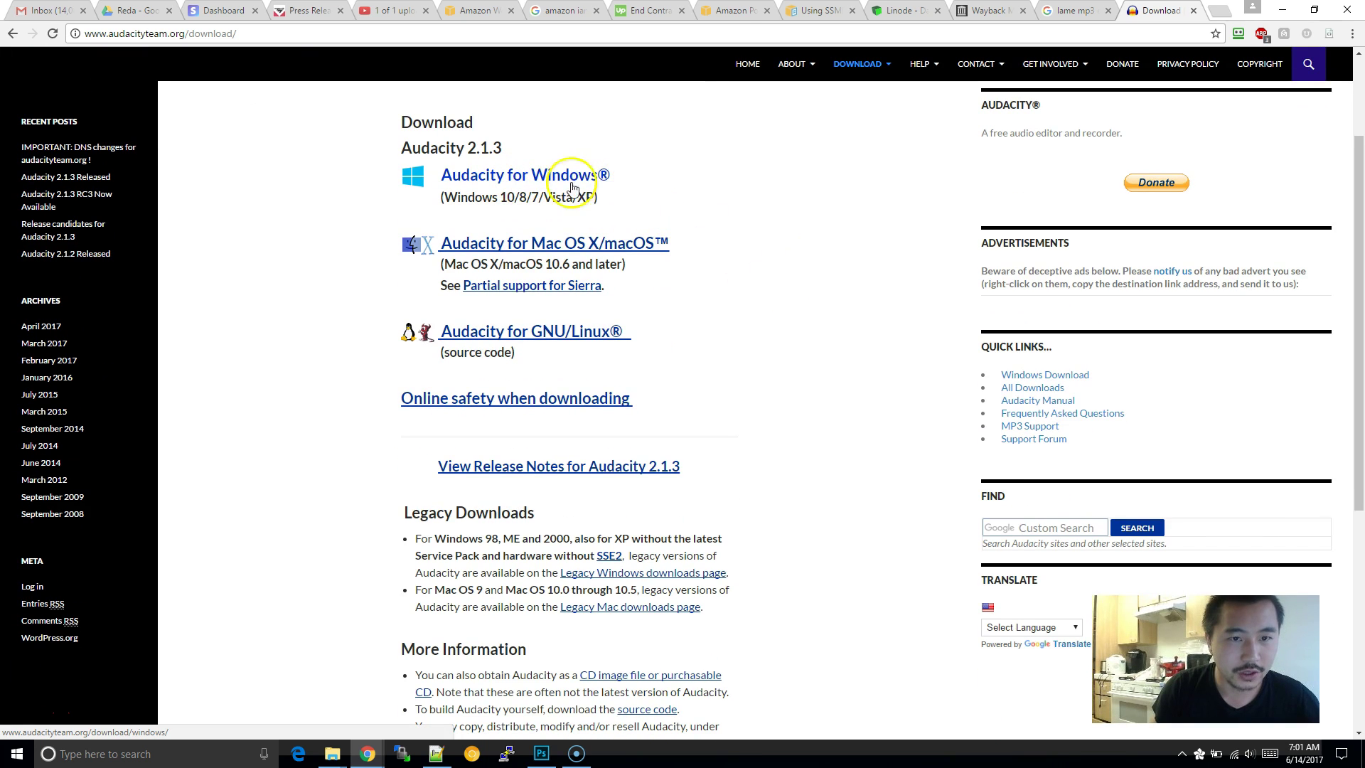
scroll(706, 189, "down", 1)
scroll(709, 194, "up", 3)
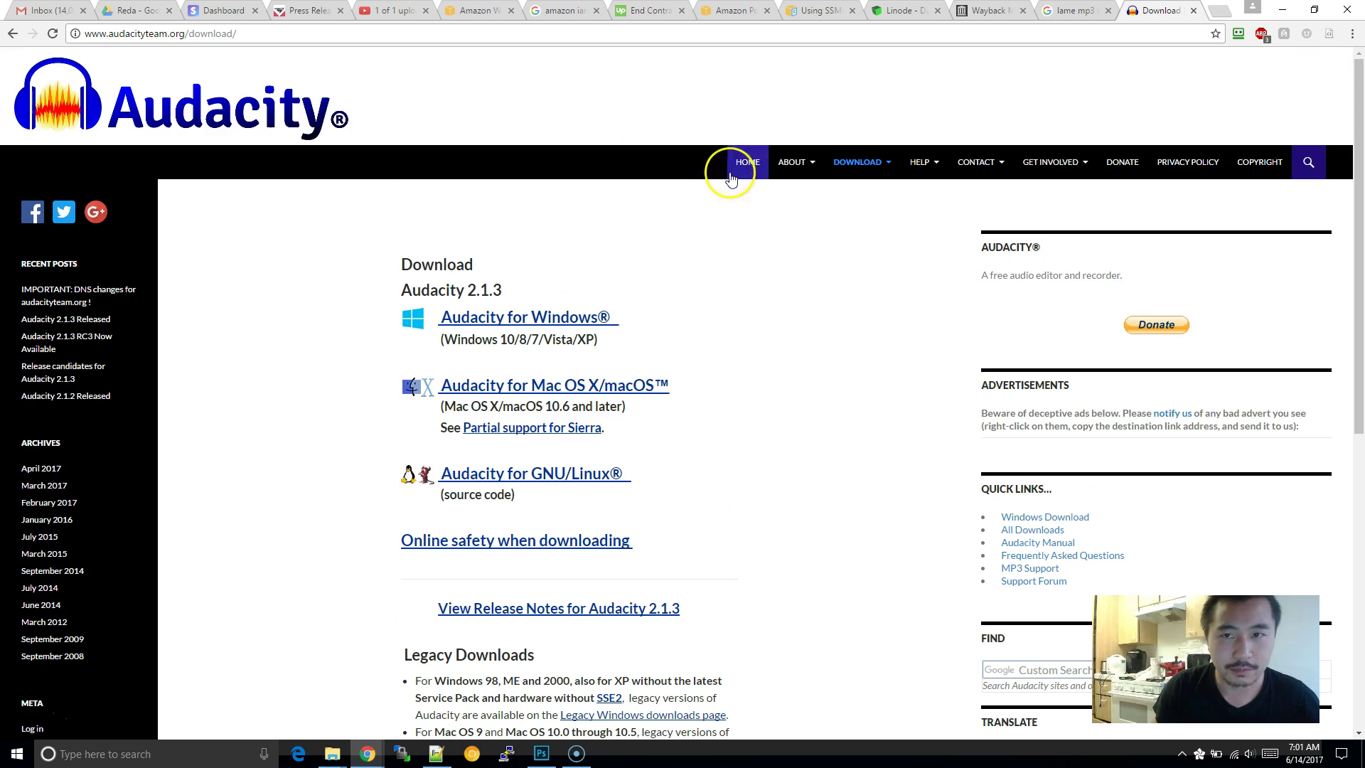
left_click(1072, 10)
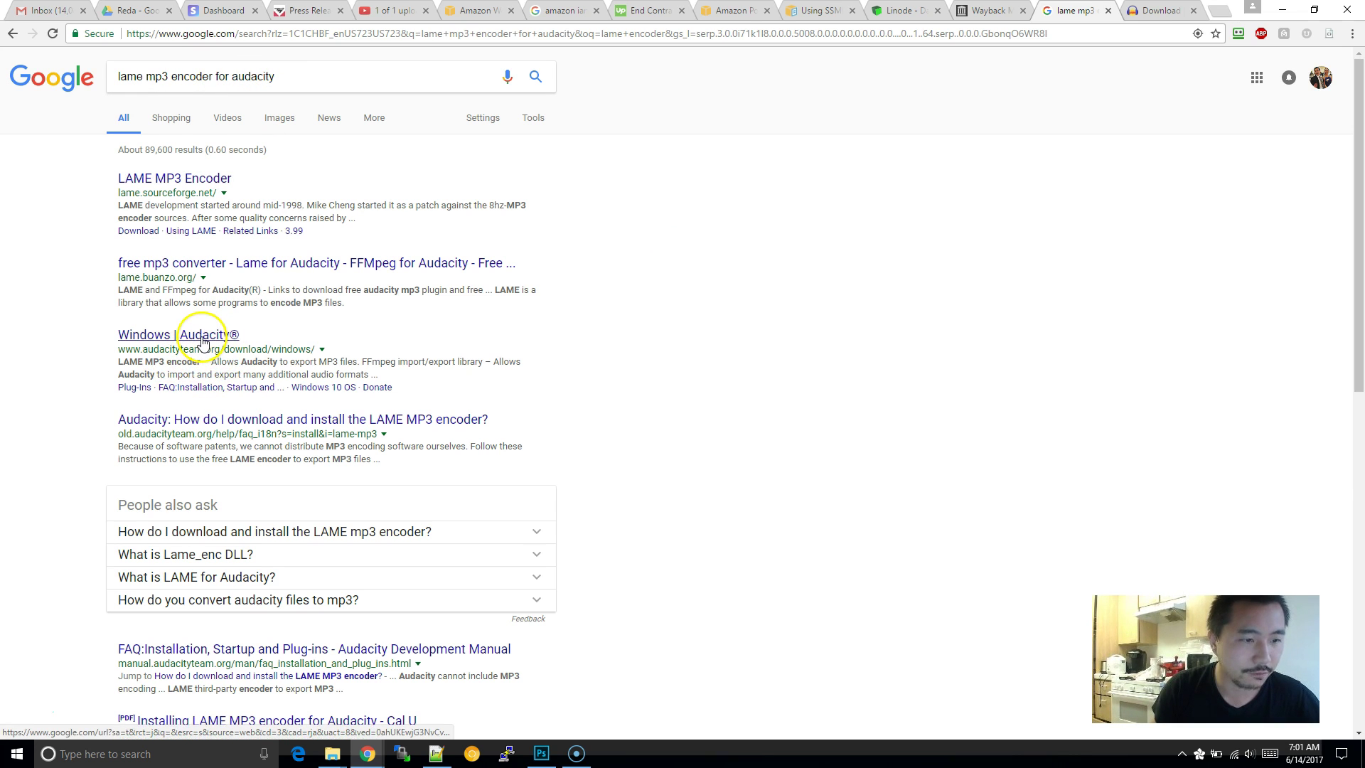
Step: Follow the FAQ's LAME installation link to the manual's Installing LAME on Windows section
scroll(714, 367, "down", 2)
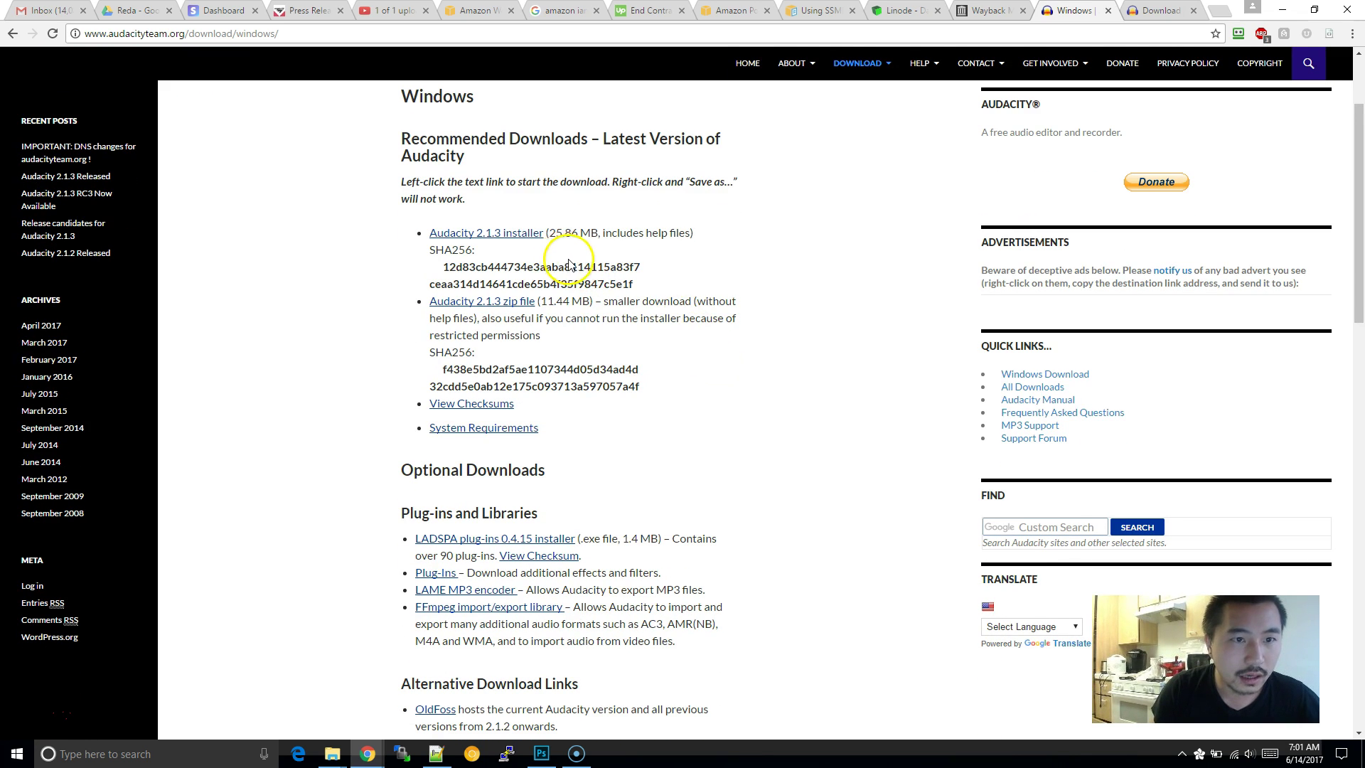
scroll(573, 258, "up", 3)
scroll(568, 265, "down", 7)
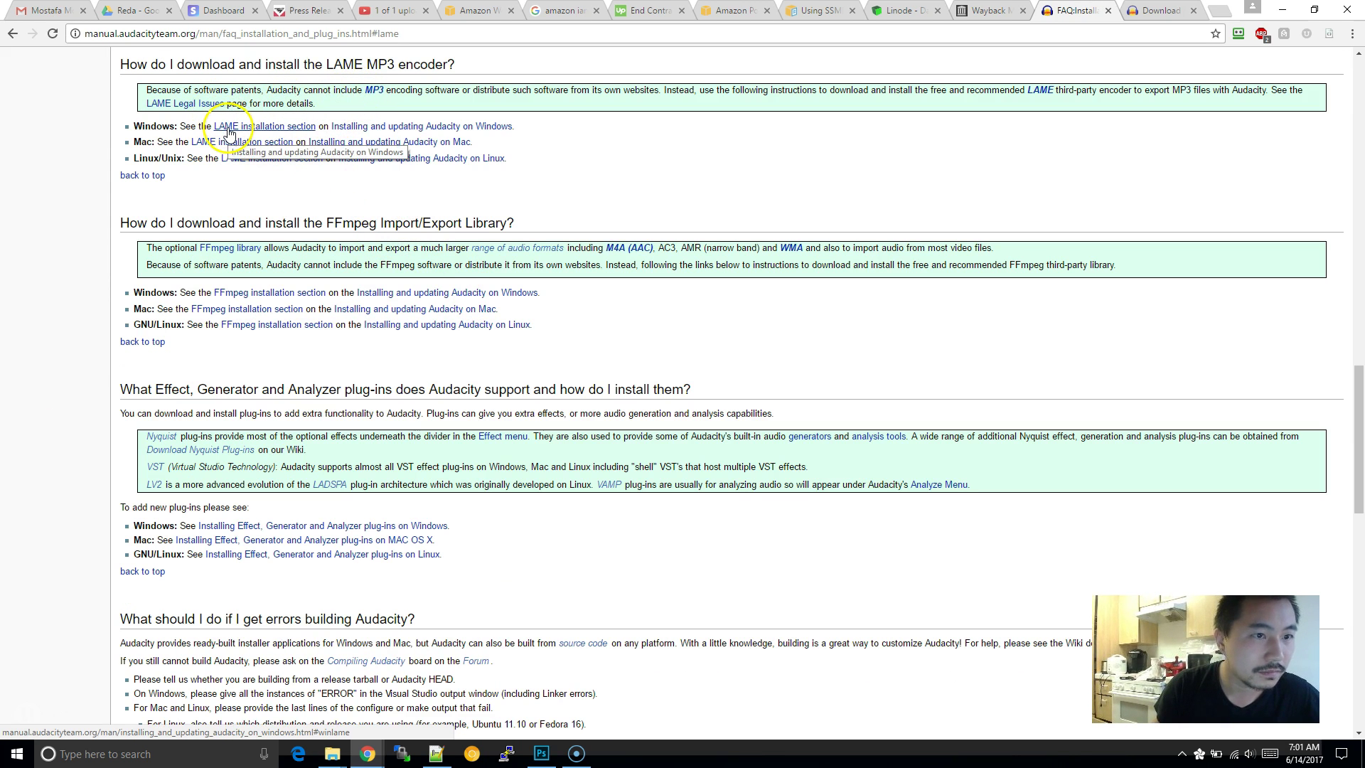
left_click(296, 131)
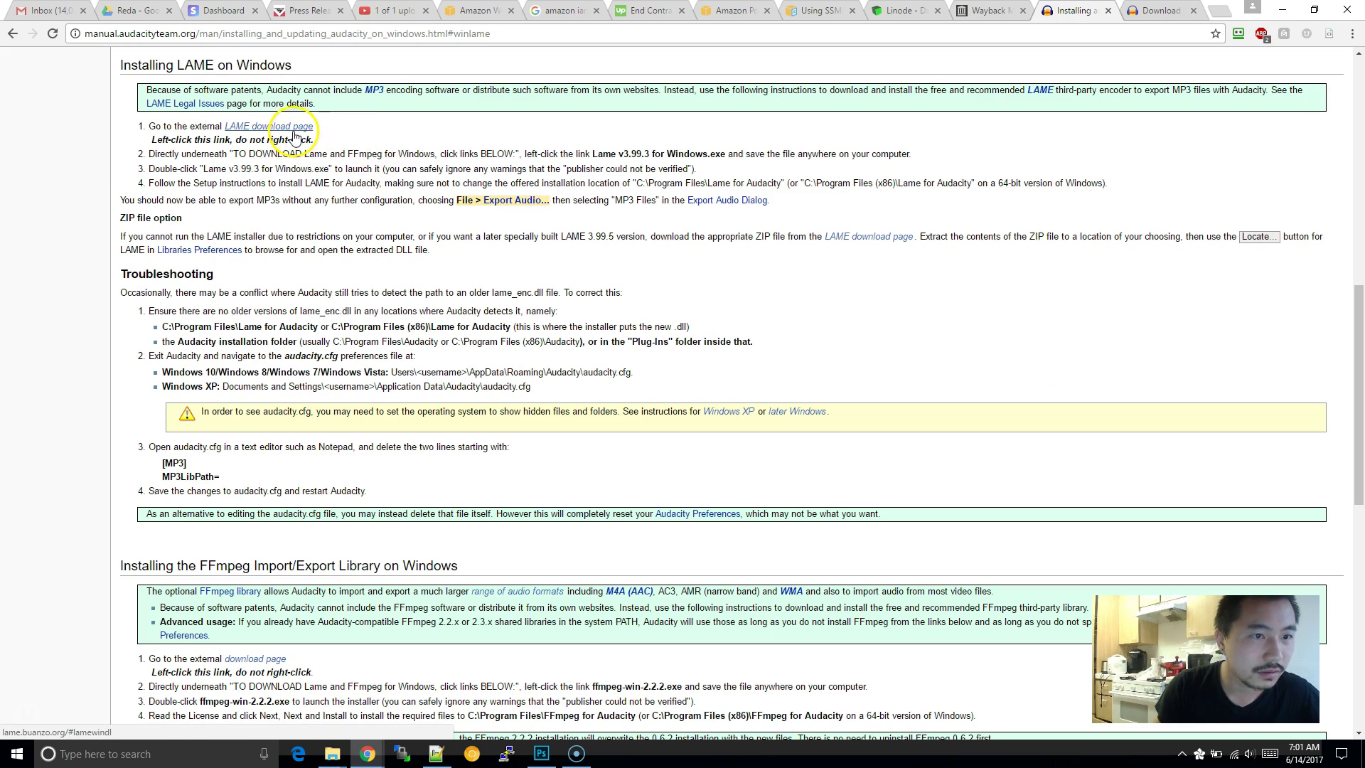
Step: Download Lame_v3.99.3_for_Windows.exe from the lame.buanzo.org Windows download page
left_click(294, 128)
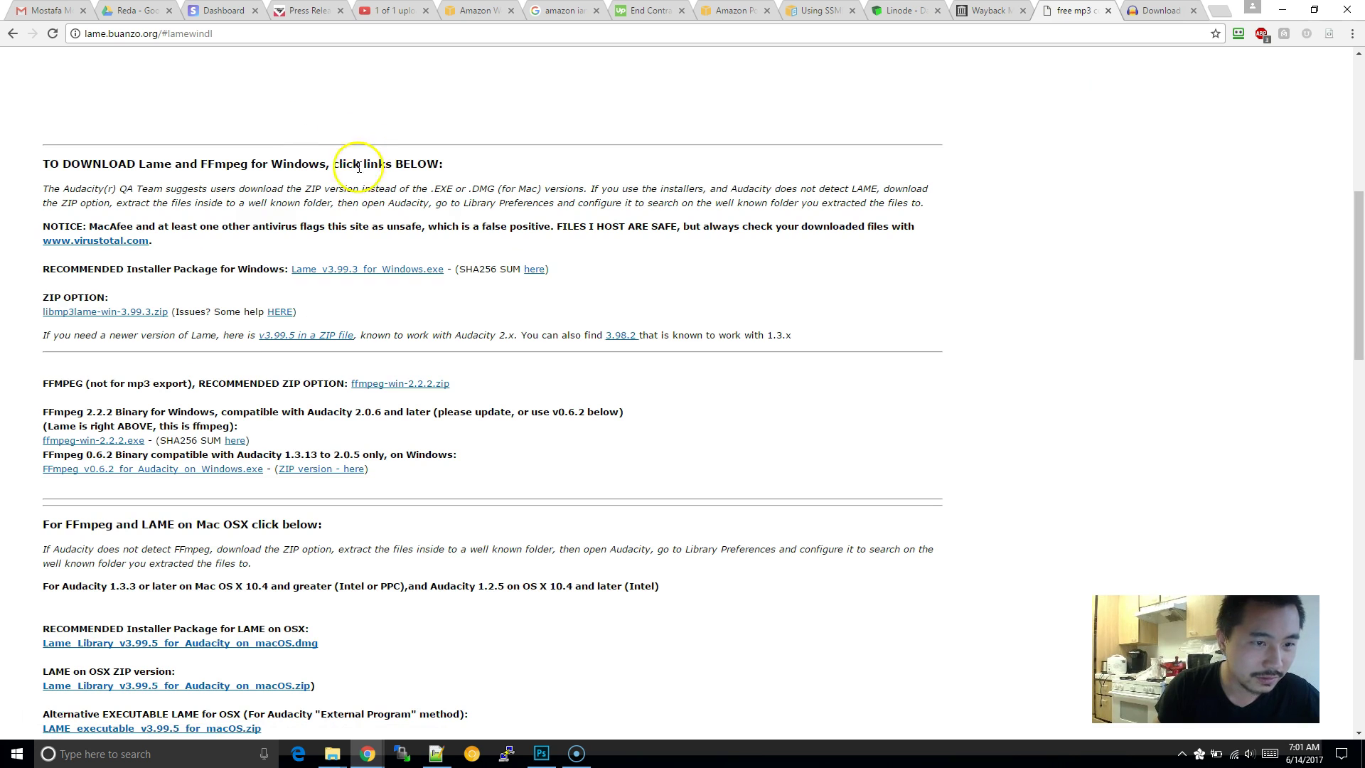
left_click(392, 269)
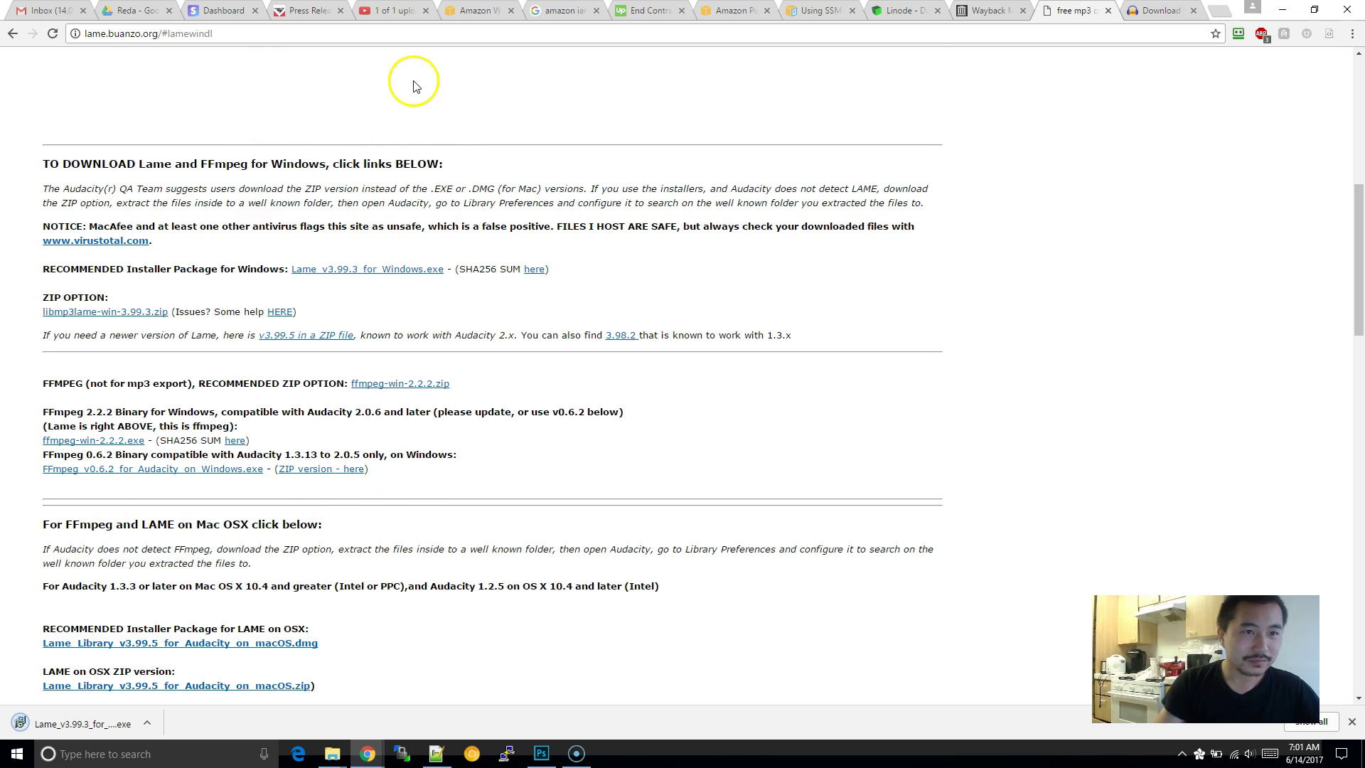
scroll(437, 168, "up", 2)
scroll(437, 167, "up", 1)
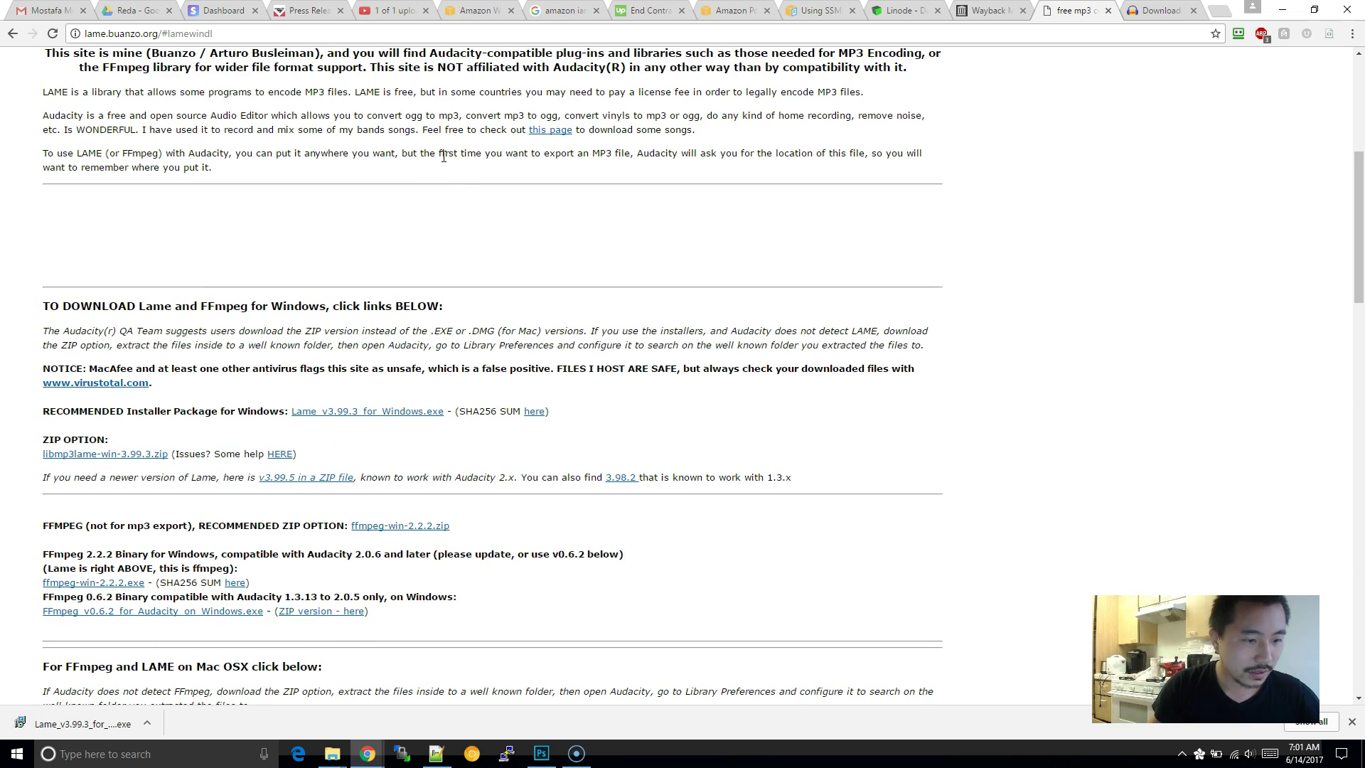
Step: Select the page's web address, then show the downloaded installer in its folder
left_click(216, 35)
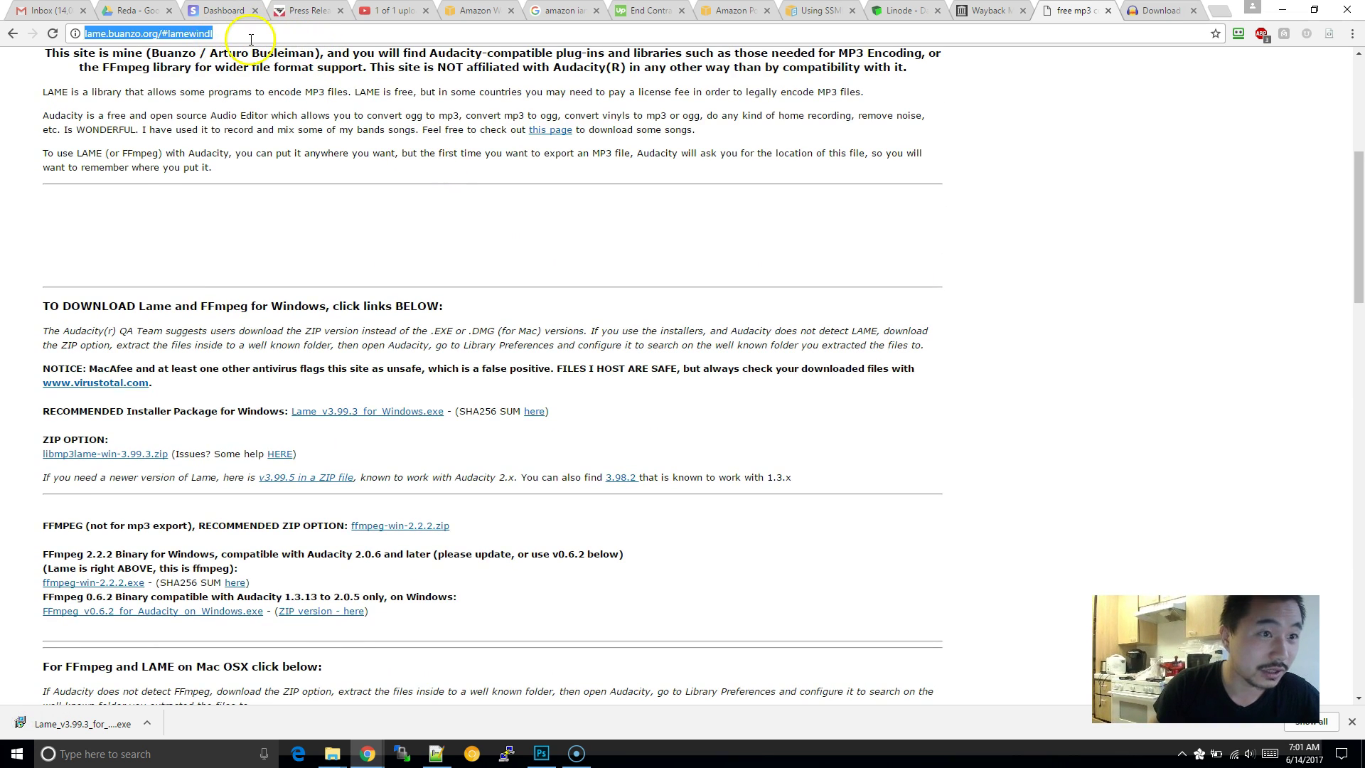
left_click(217, 35)
key("ctrl+a")
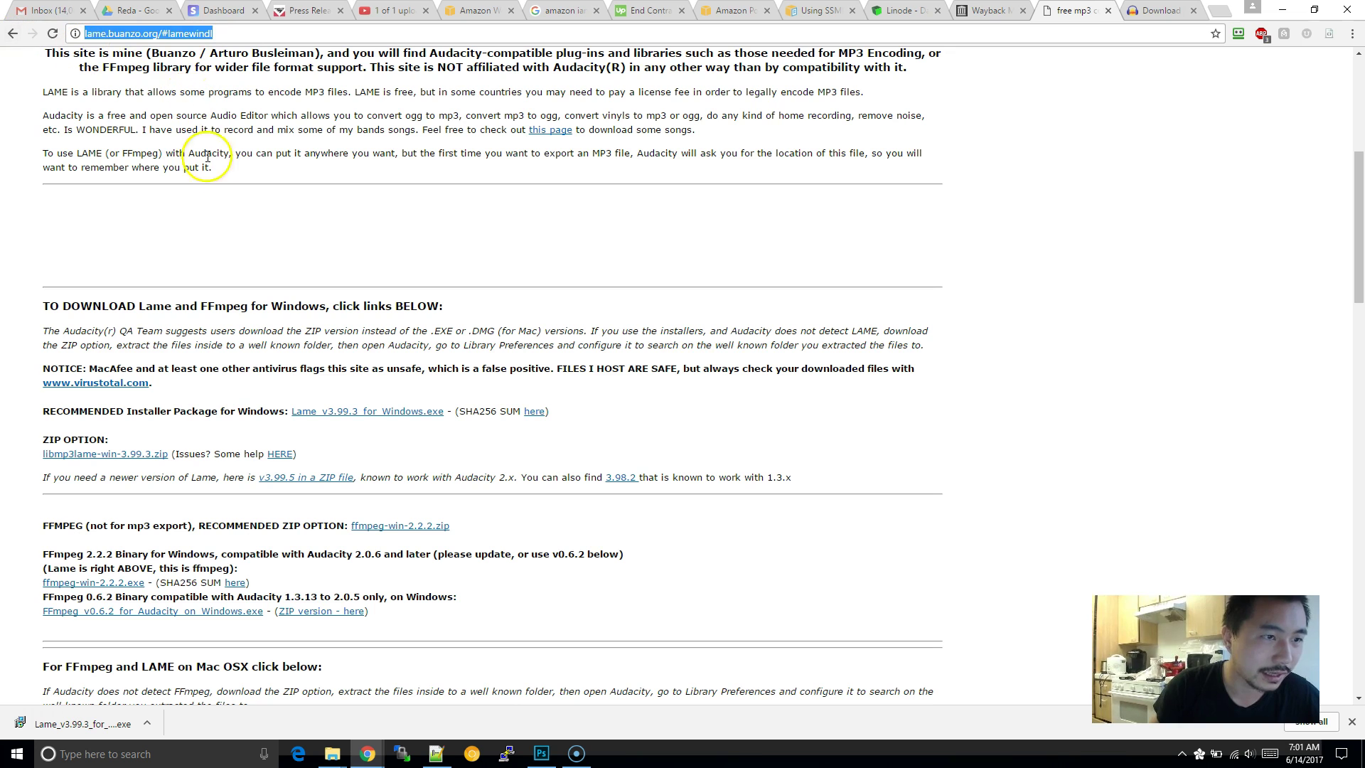
left_click(207, 157)
scroll(262, 302, "up", 1)
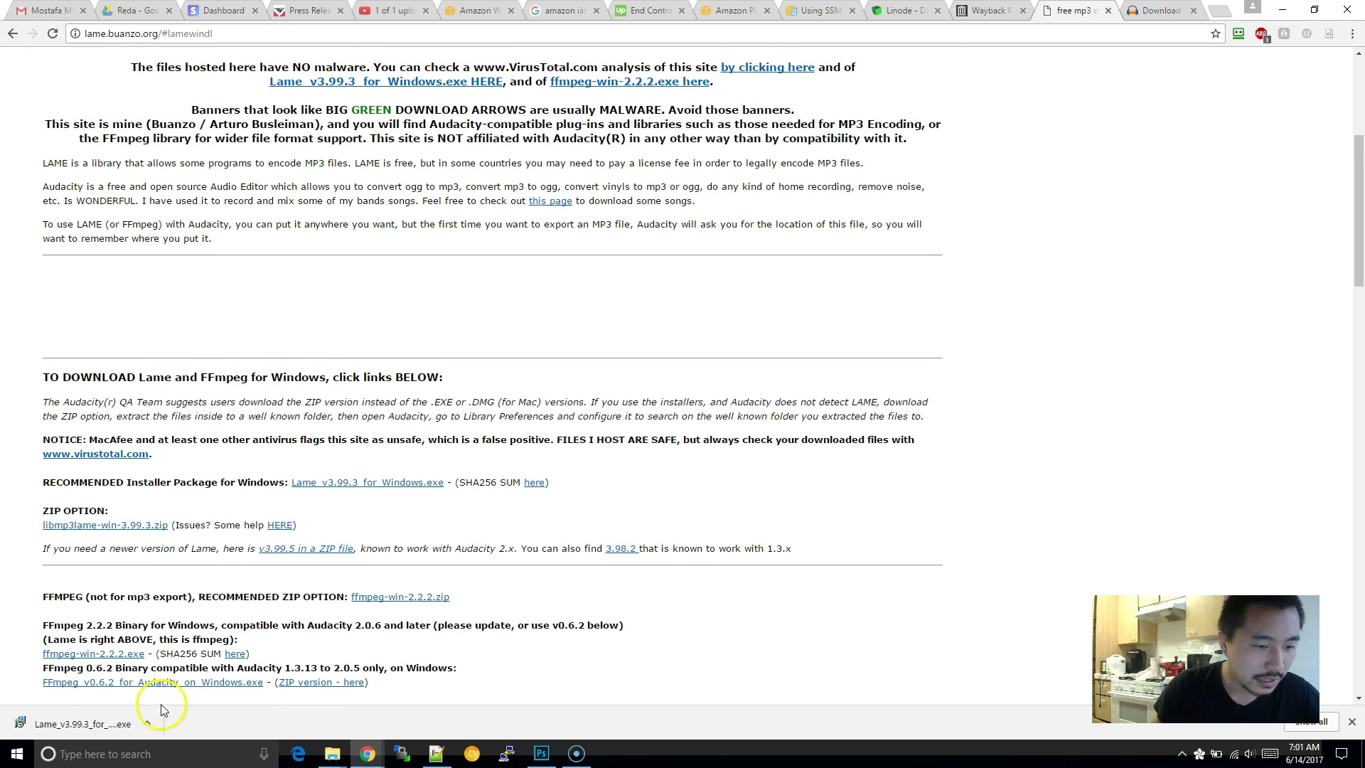
left_click(149, 722)
left_click(206, 676)
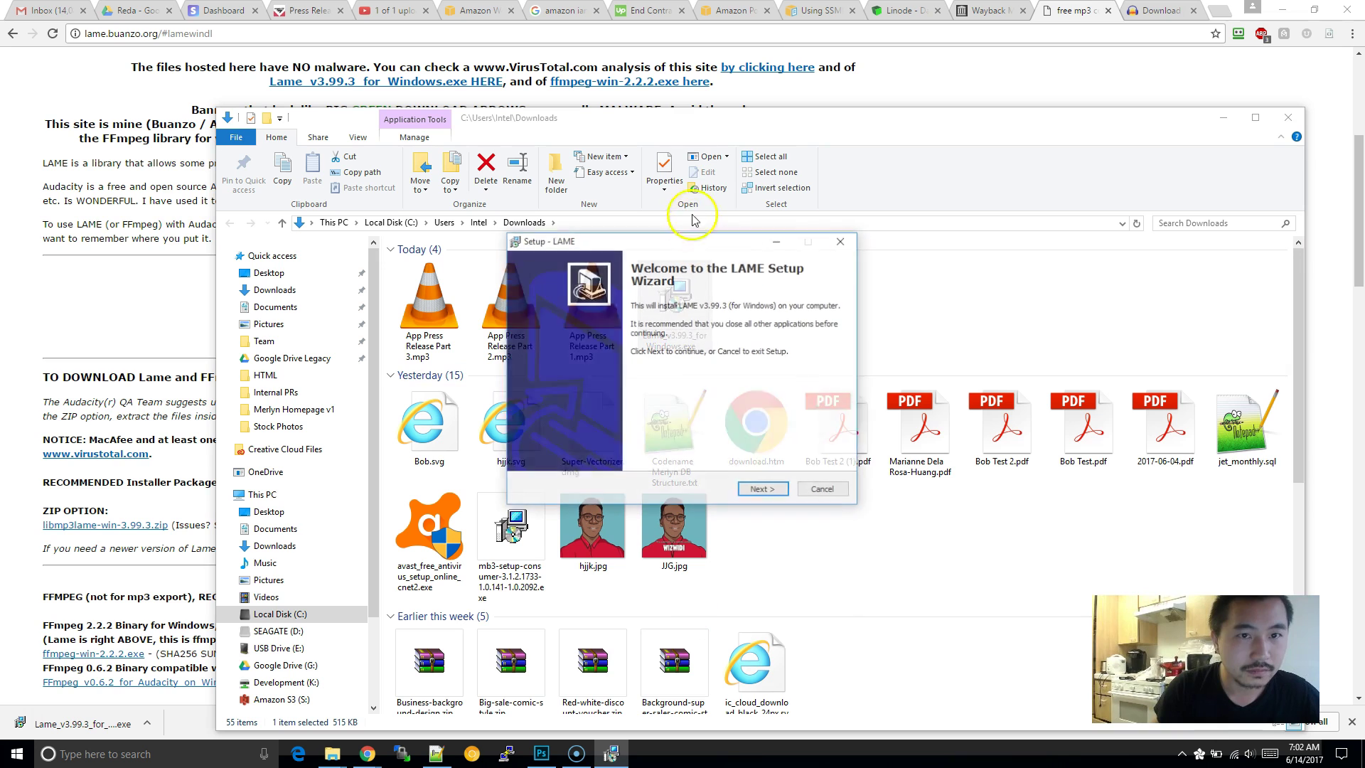
Step: Run through the LAME v3.99.3 setup wizard with default settings and close it when installed
left_click(762, 488)
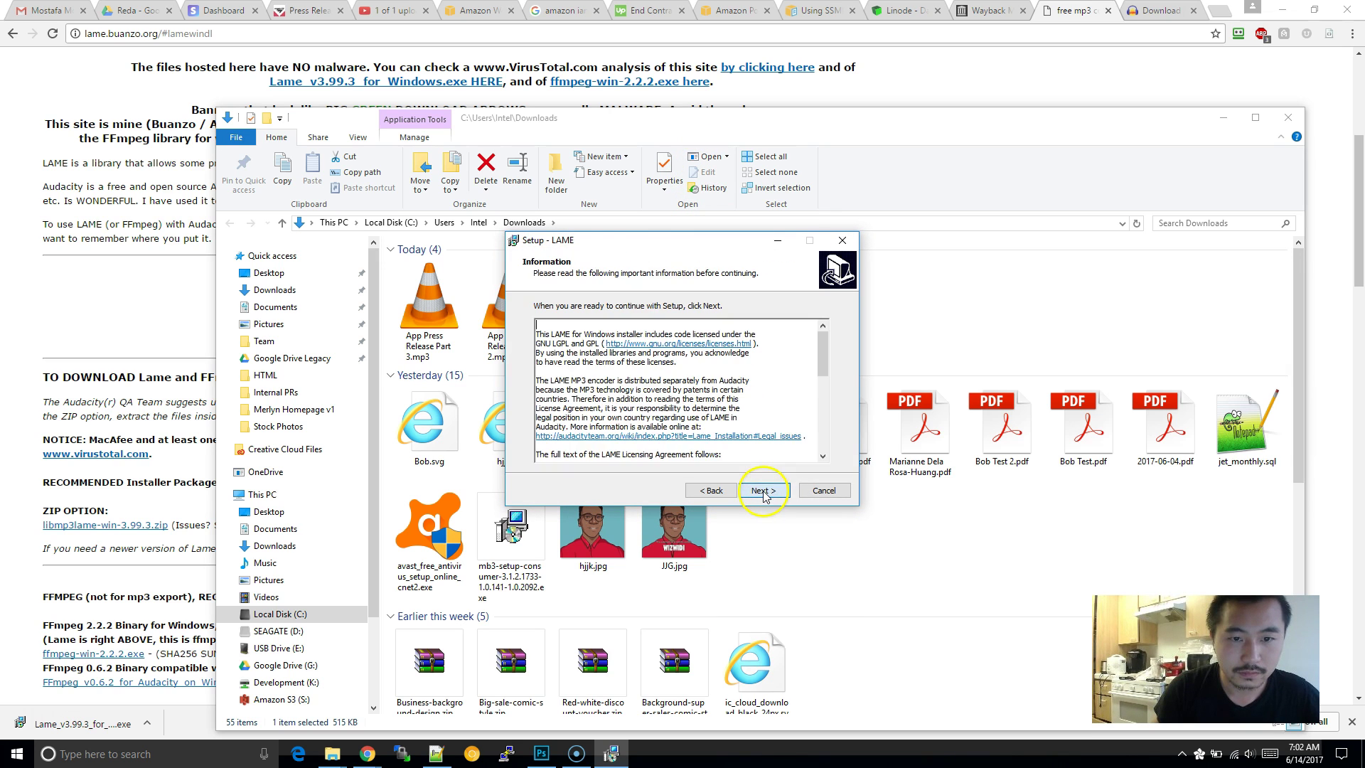
left_click(762, 489)
left_click(763, 490)
left_click(763, 491)
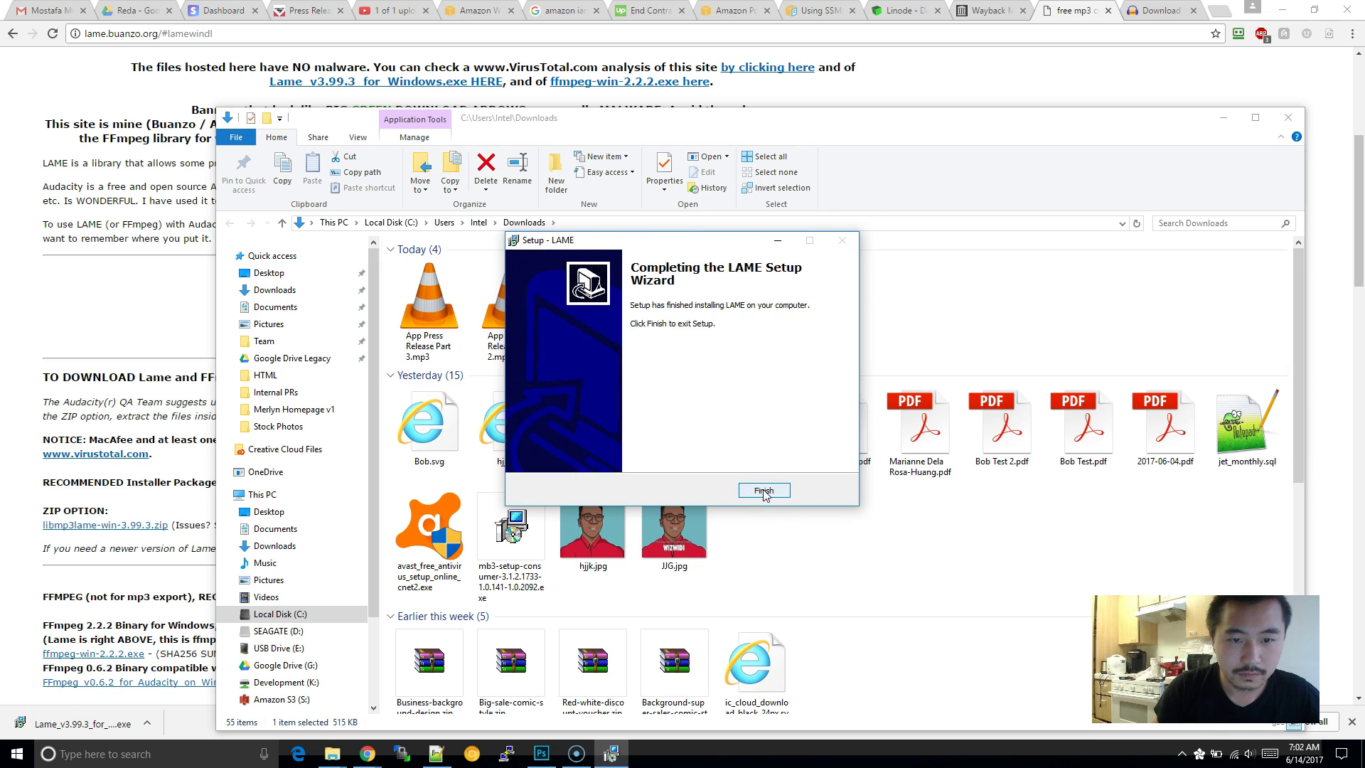
left_click(764, 492)
left_click(906, 96)
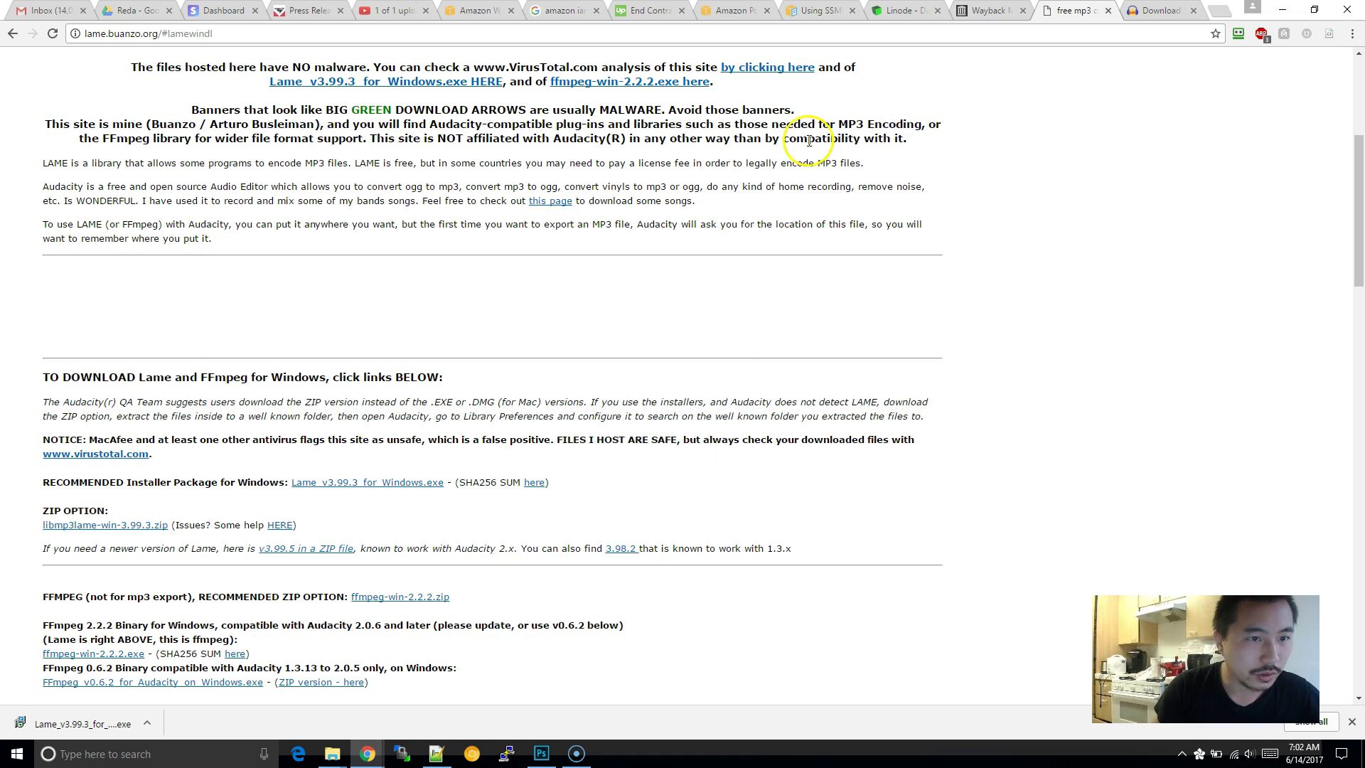
scroll(738, 287, "up", 1)
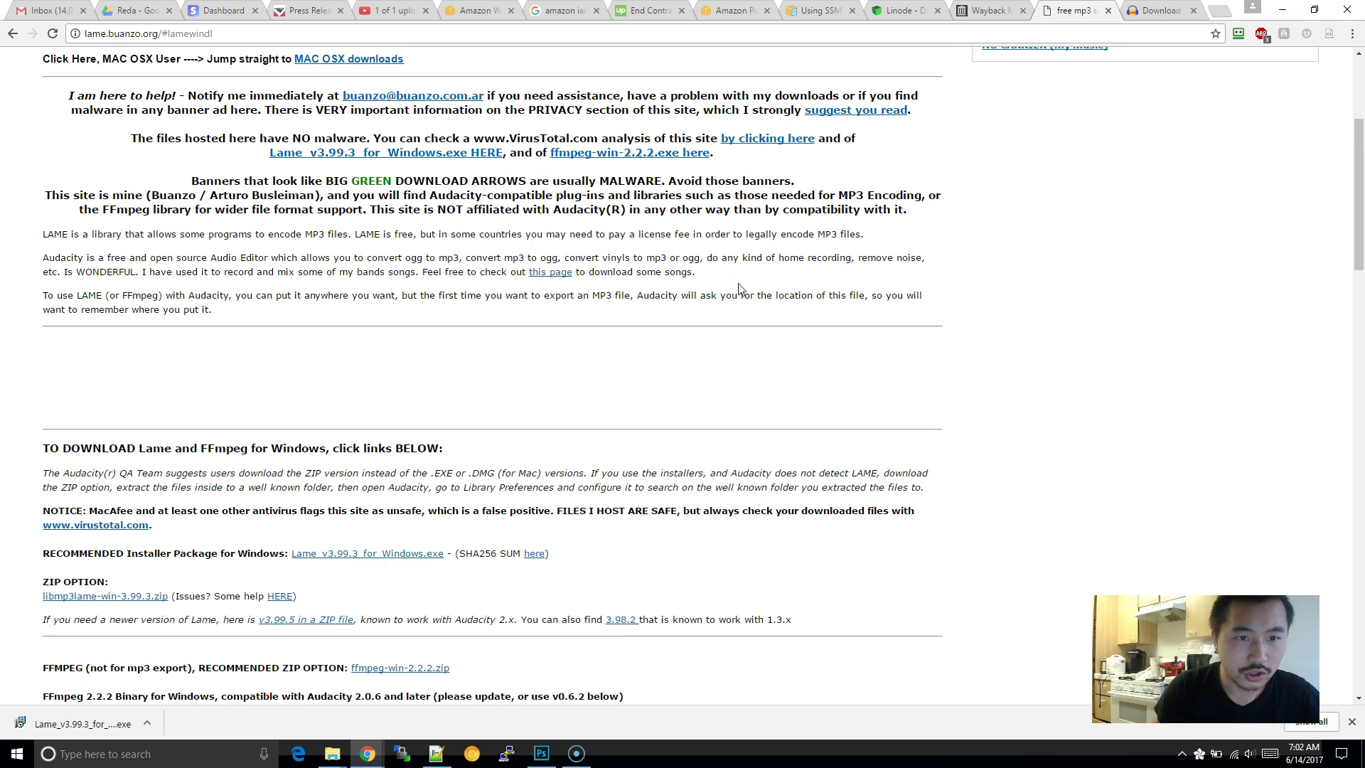
scroll(738, 288, "up", 1)
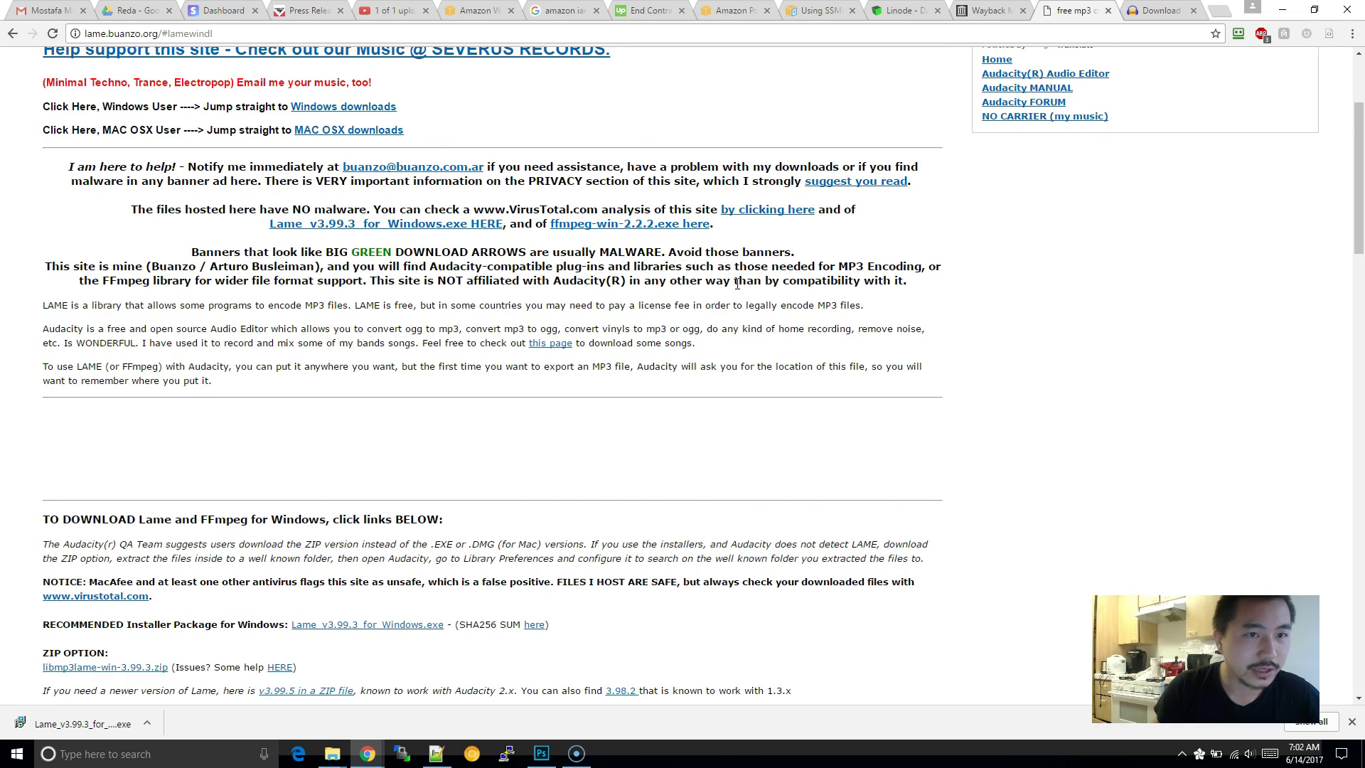
scroll(737, 285, "up", 1)
scroll(736, 288, "down", 3)
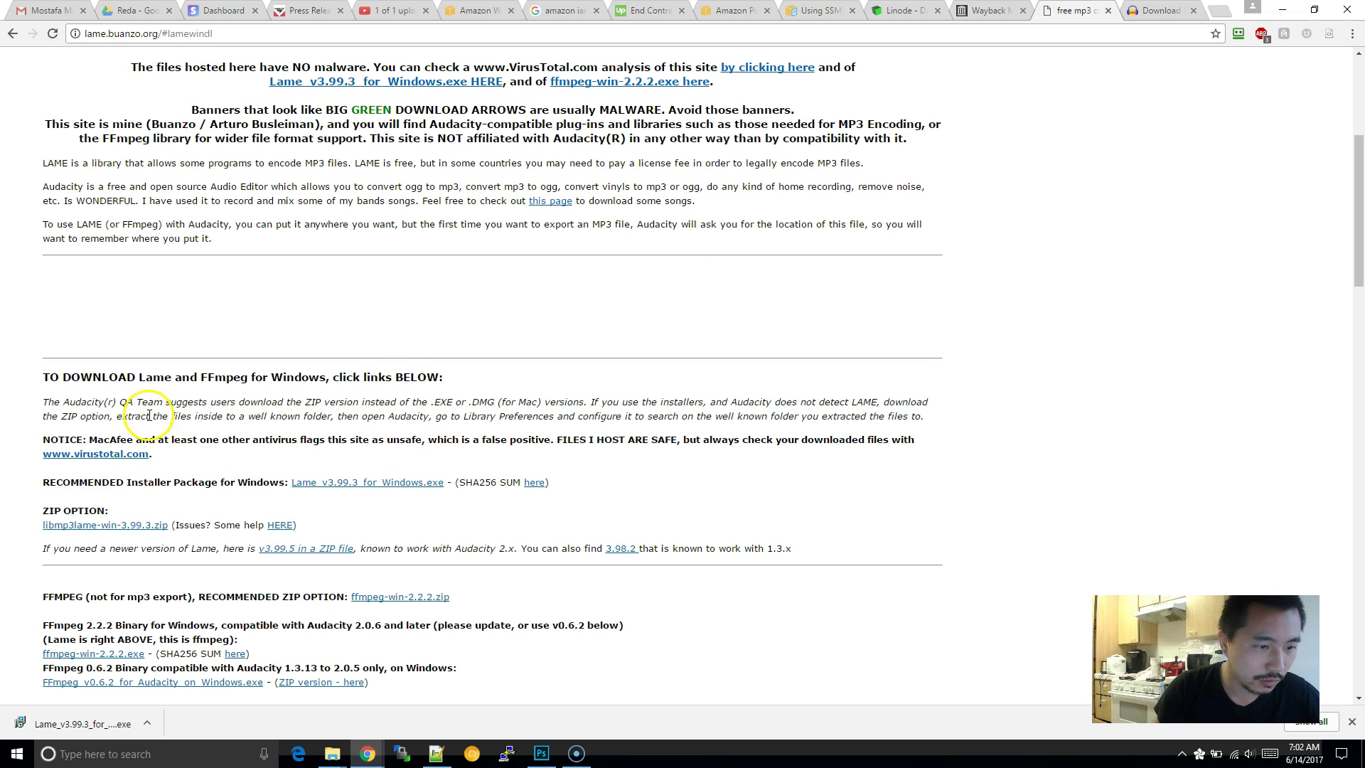
Step: Launch Audacity, load App Press Release Part 1.mp3 from Downloads, and maximize the window
left_click(181, 755)
type("aud")
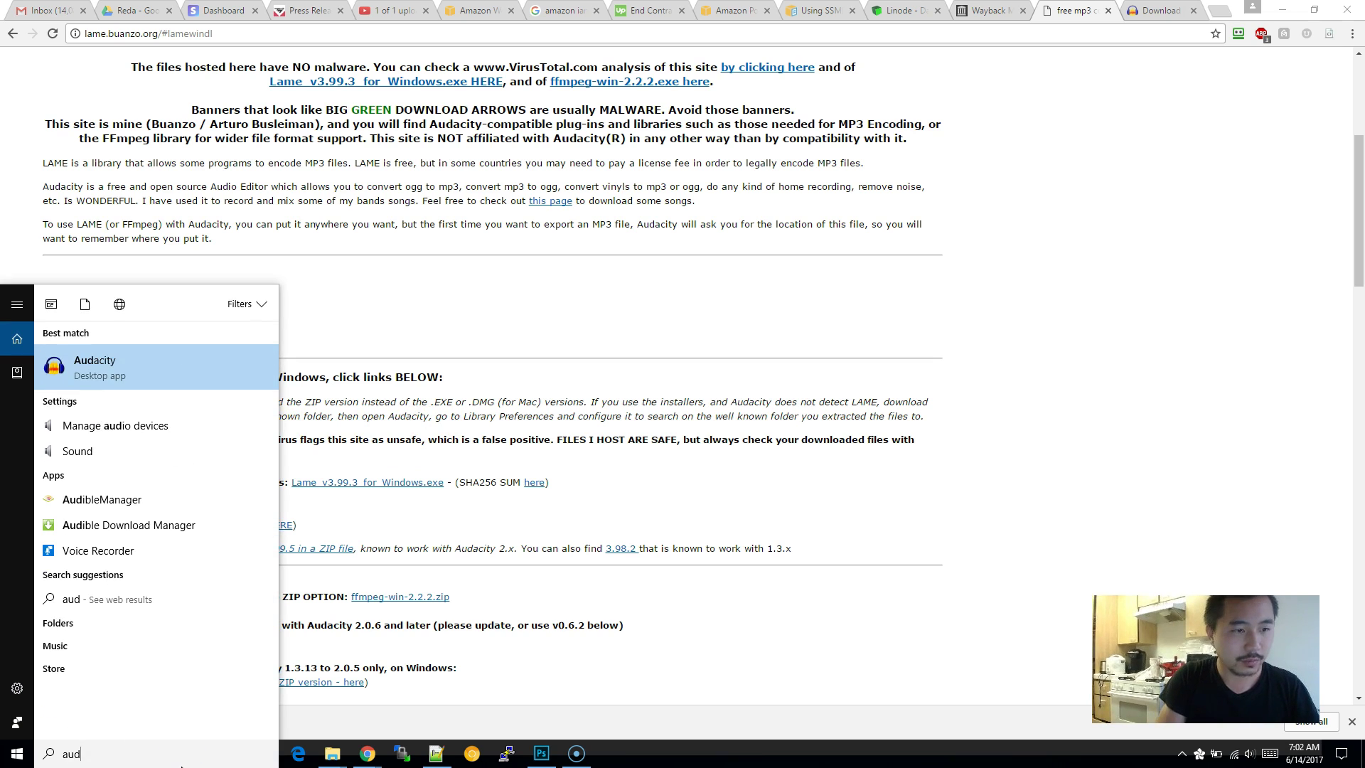
key("Return")
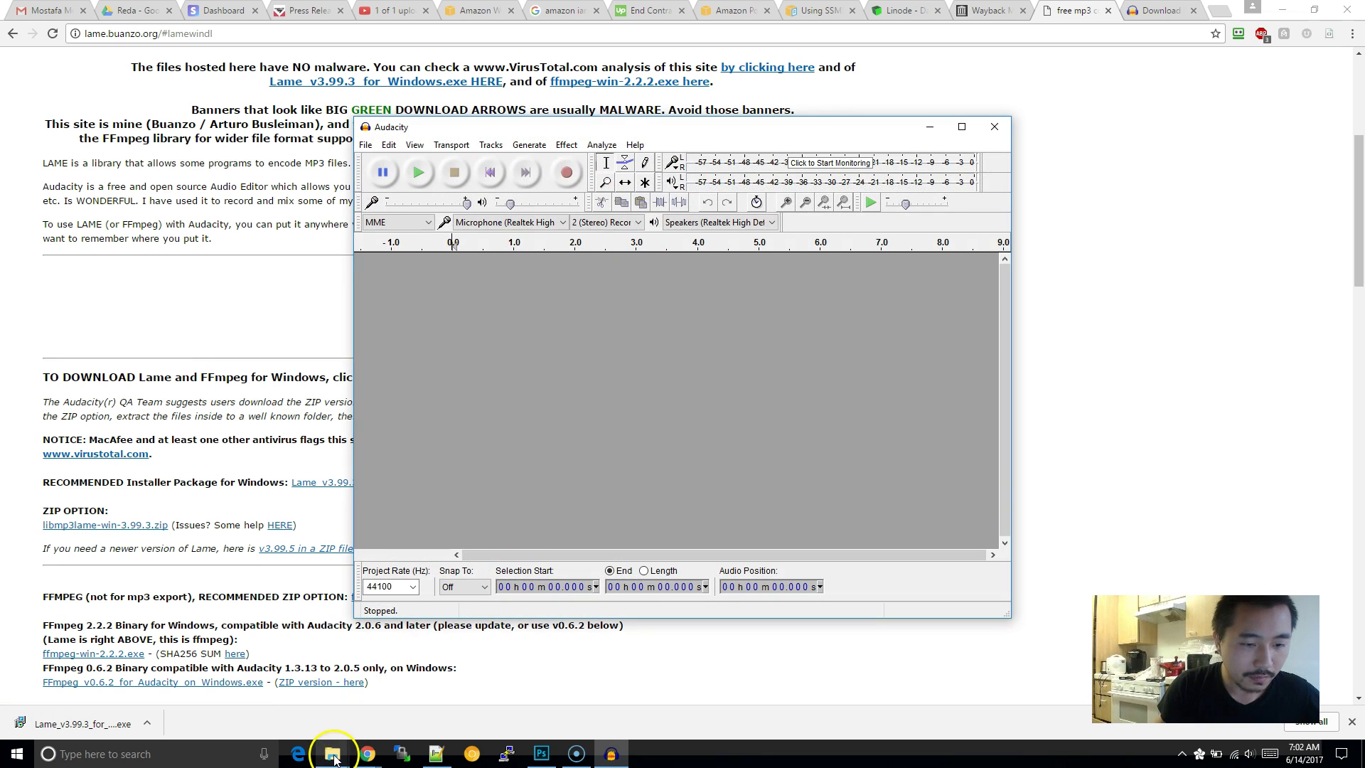
mouse_move(332, 753)
left_click(501, 693)
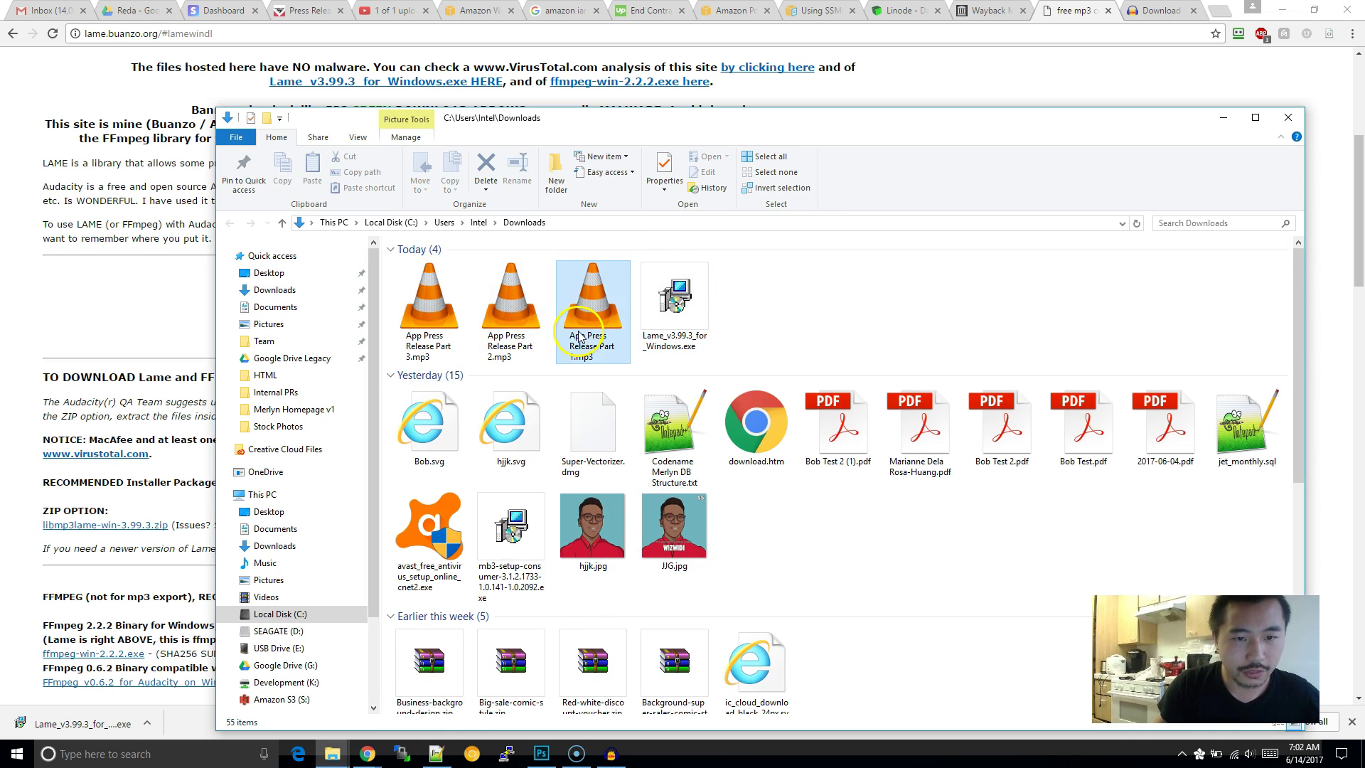
left_click(429, 307)
left_click_drag(575, 123, 635, 378)
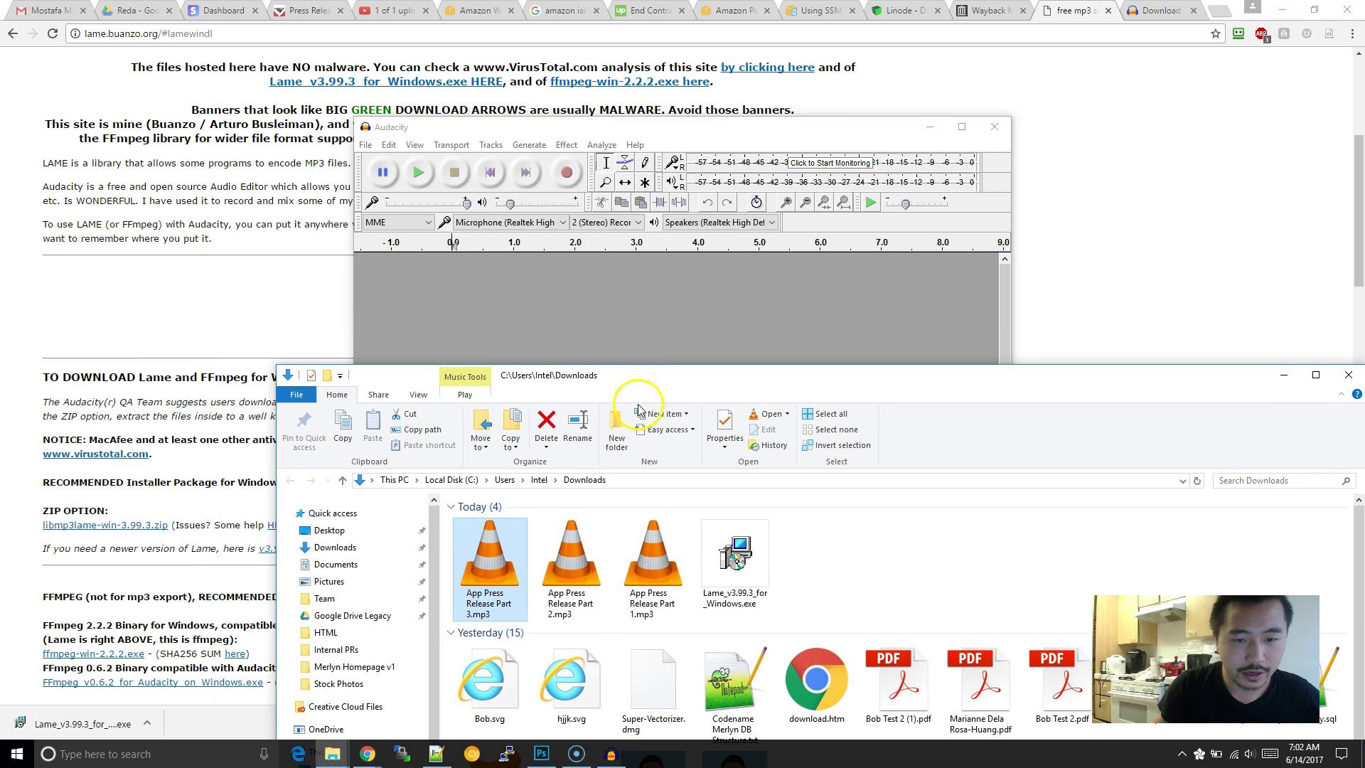
left_click(653, 562)
left_click_drag(653, 562, 492, 313)
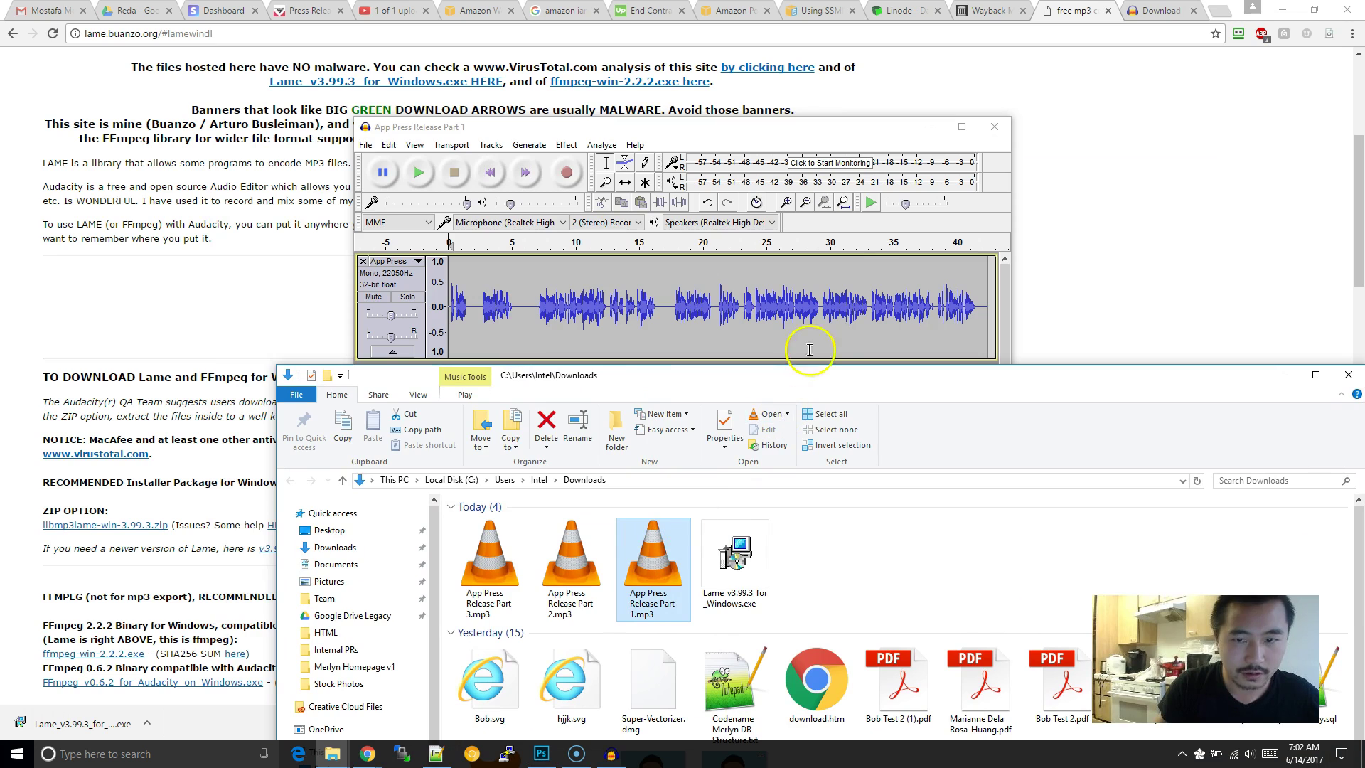
double_click(838, 130)
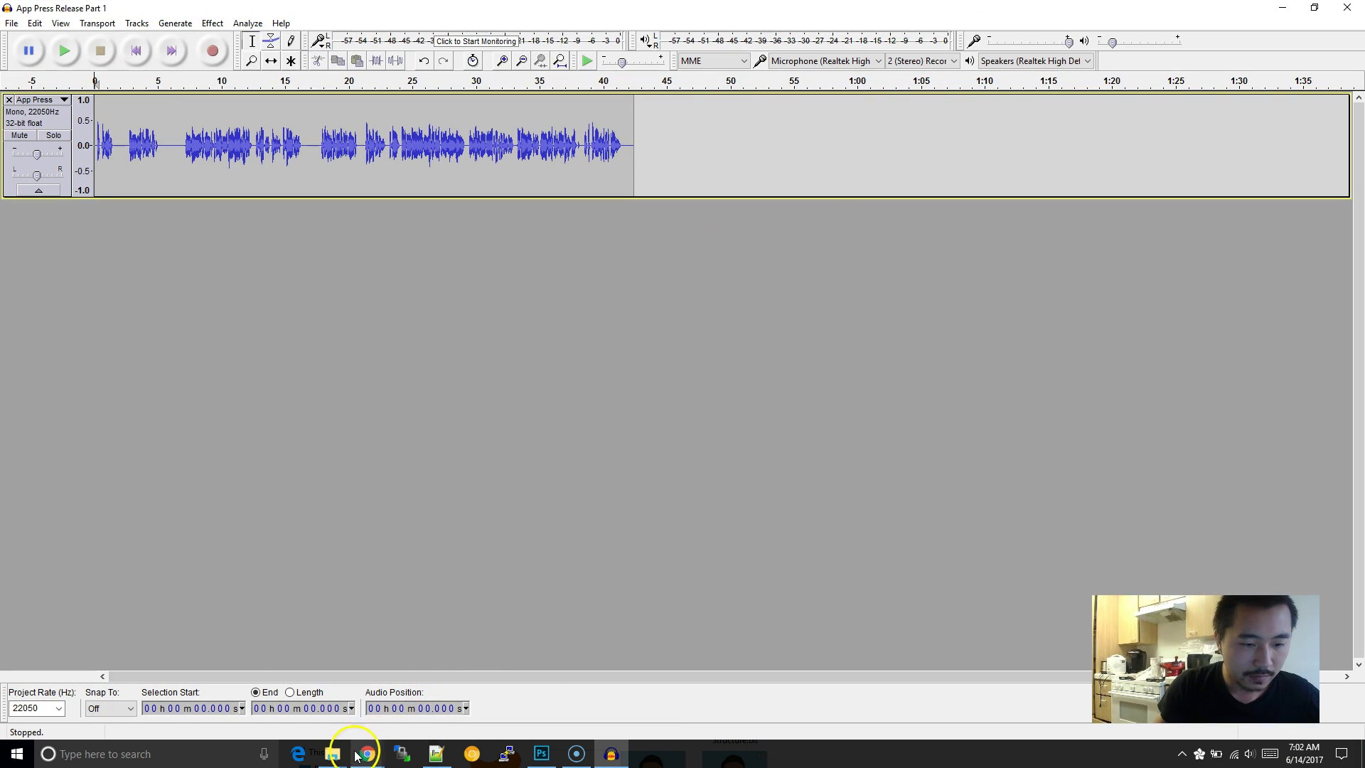
Step: Drag App Press Release Part 2.mp3 and Part 3.mp3 into Audacity as new tracks
left_click(332, 753)
left_click(567, 550)
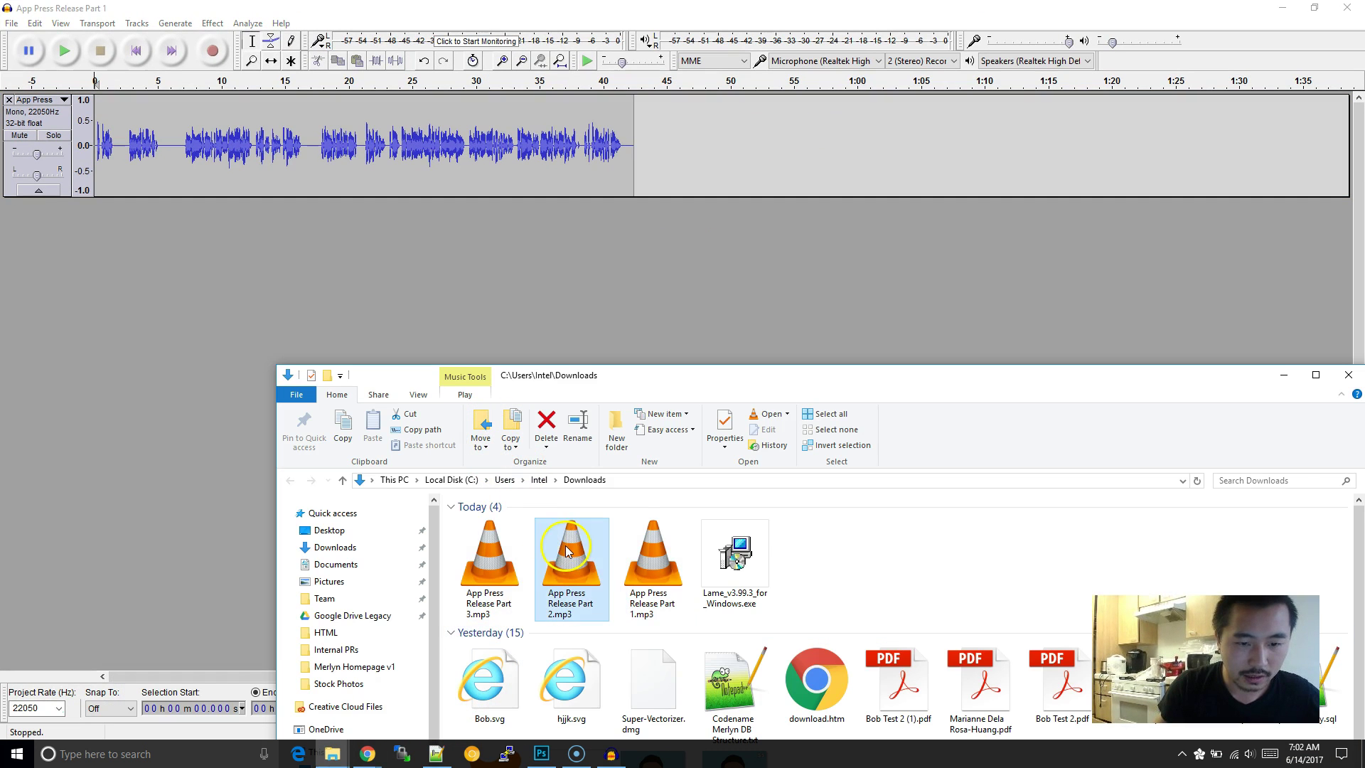
left_click(506, 565)
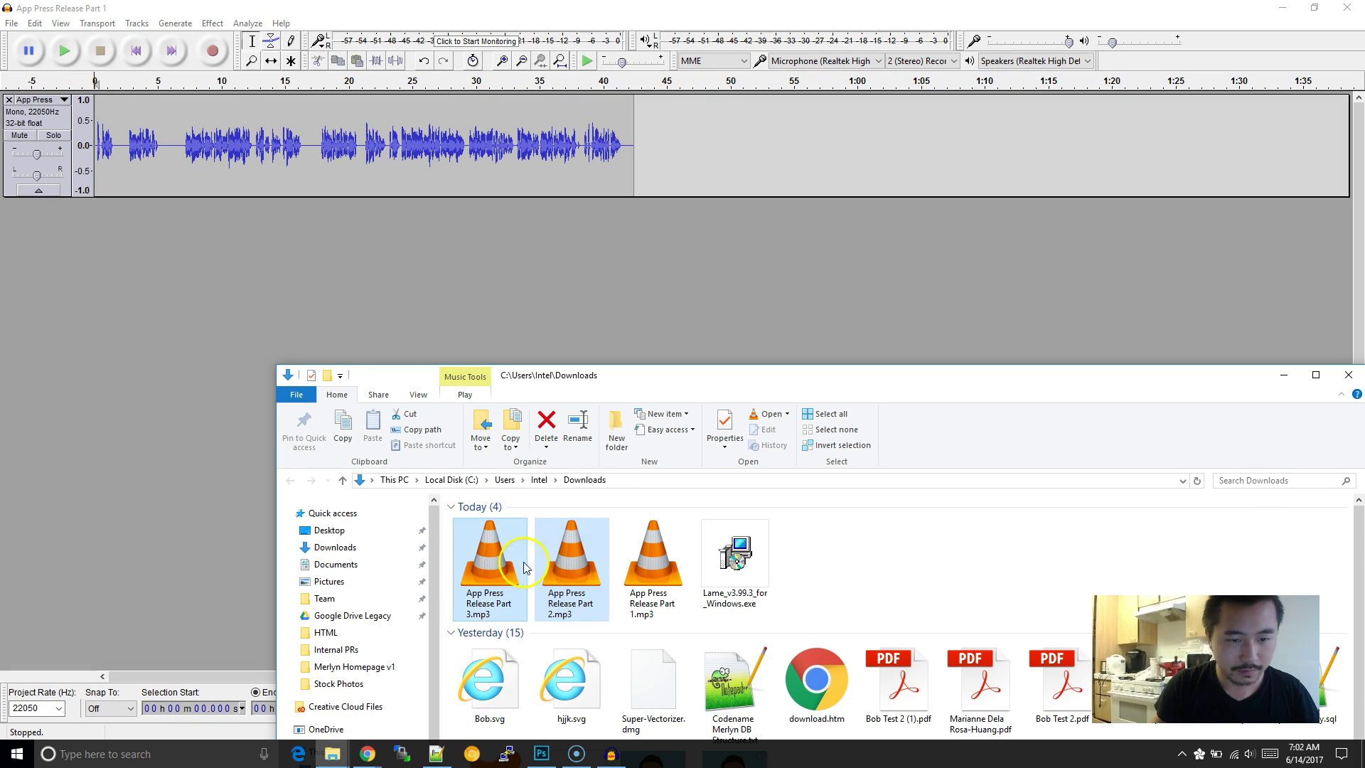
left_click_drag(566, 562, 508, 328)
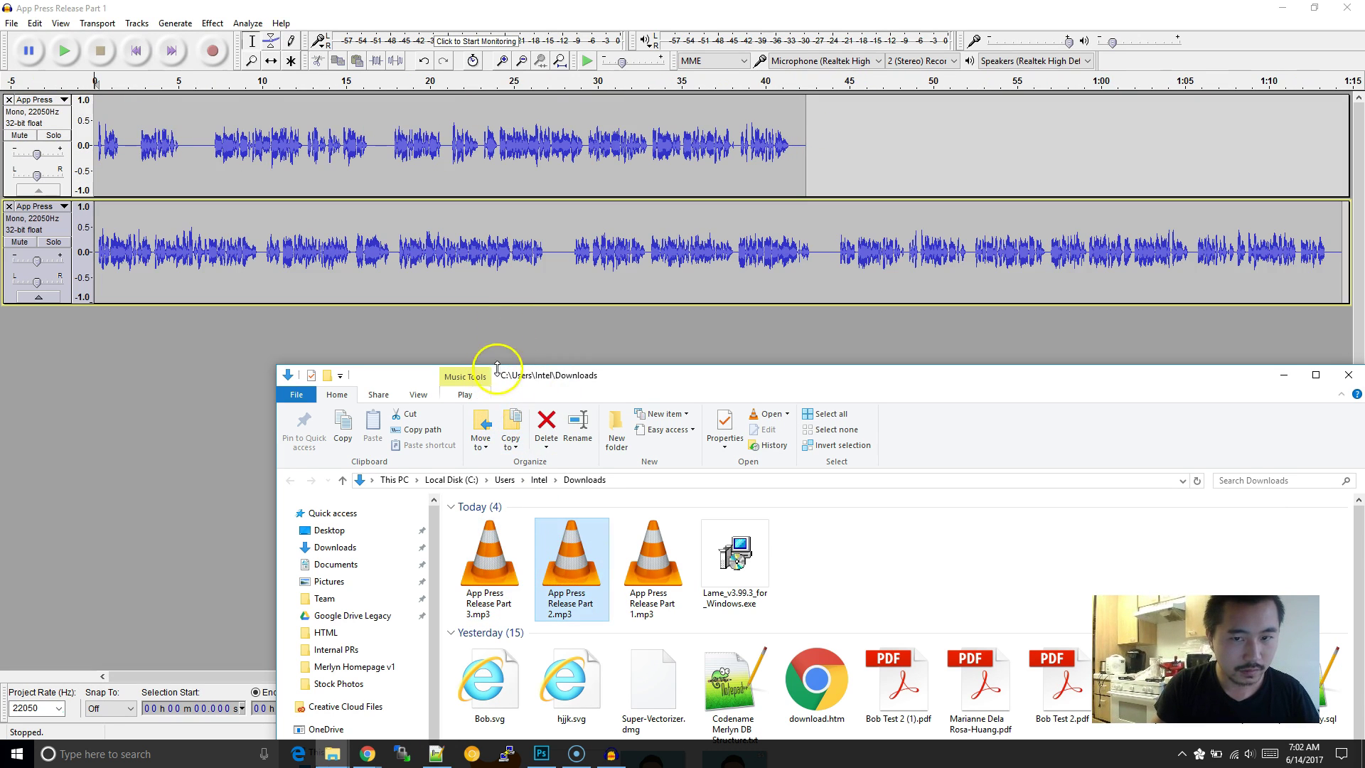
left_click_drag(489, 562, 181, 377)
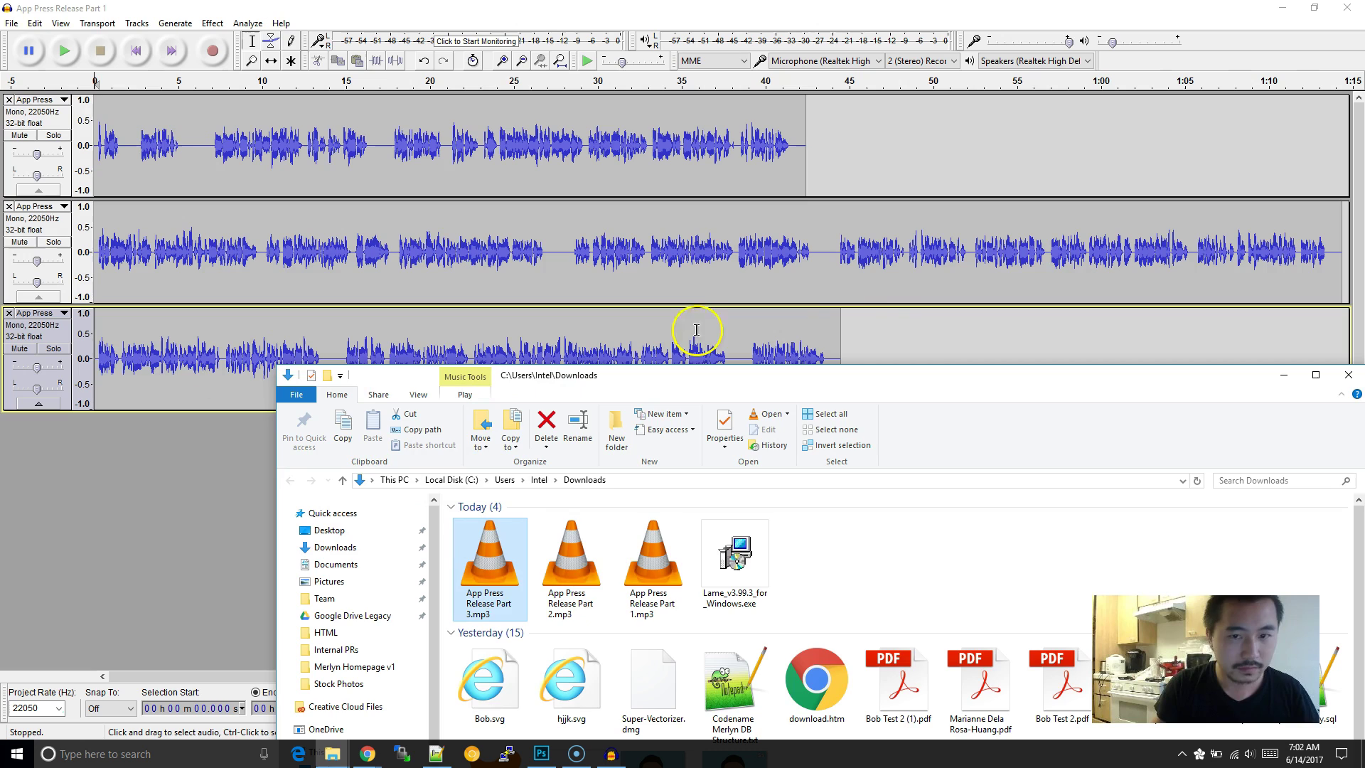
left_click(926, 323)
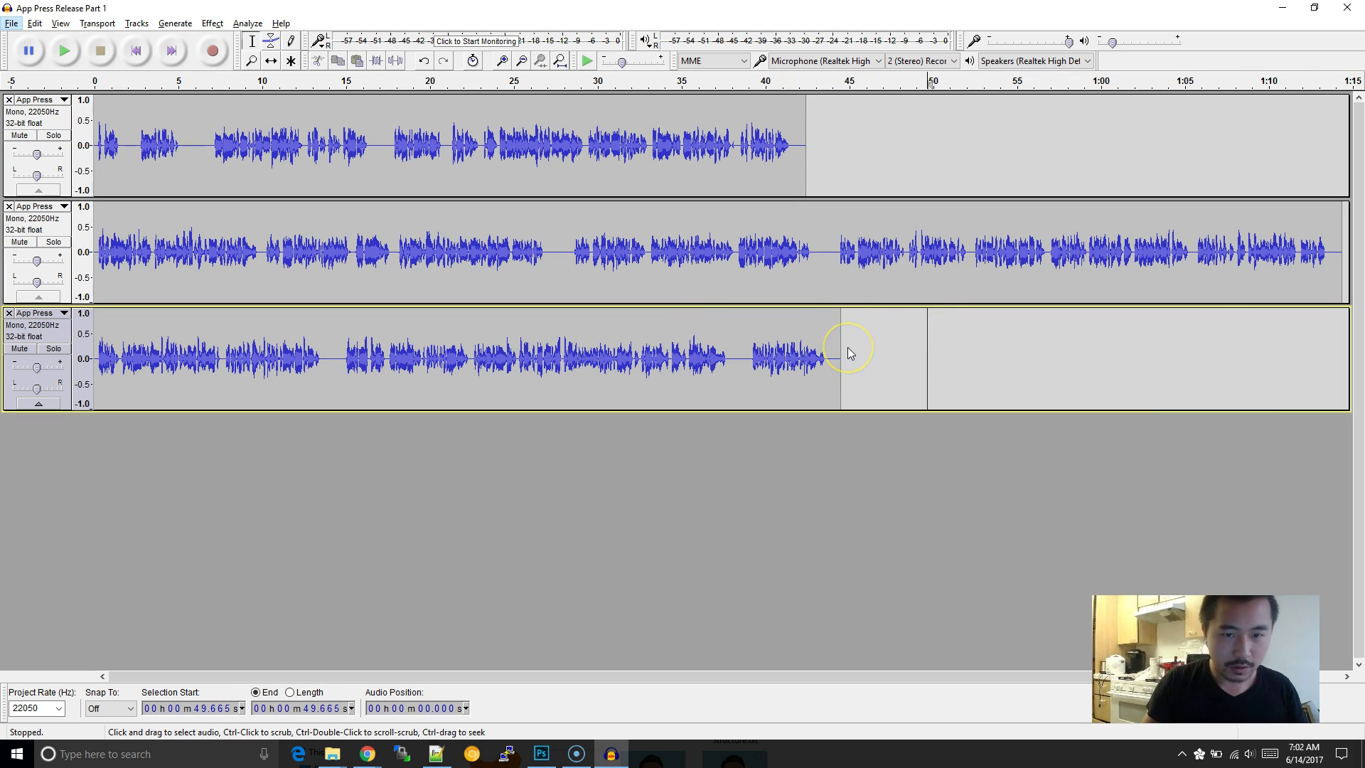
left_click(894, 403)
key("alt")
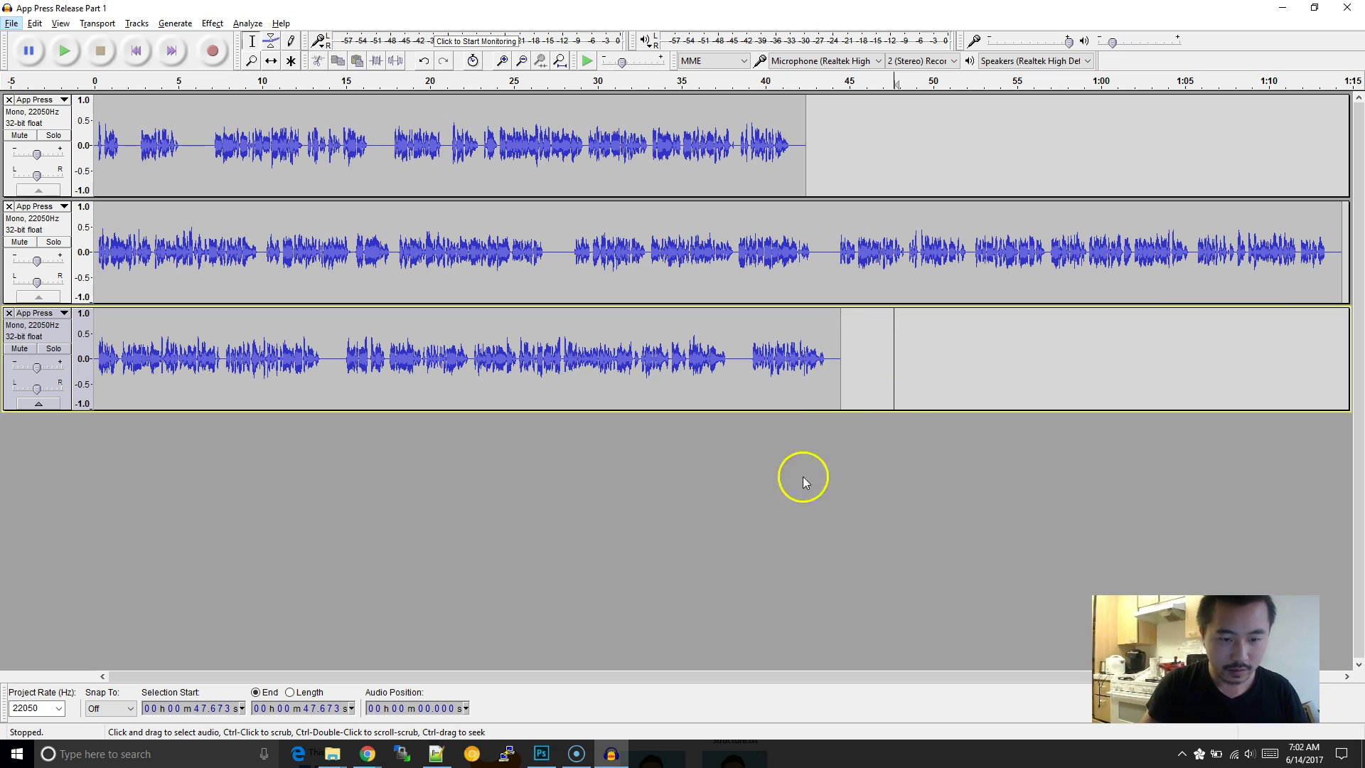
left_click_drag(412, 676, 130, 640)
scroll(130, 639, "down", 5)
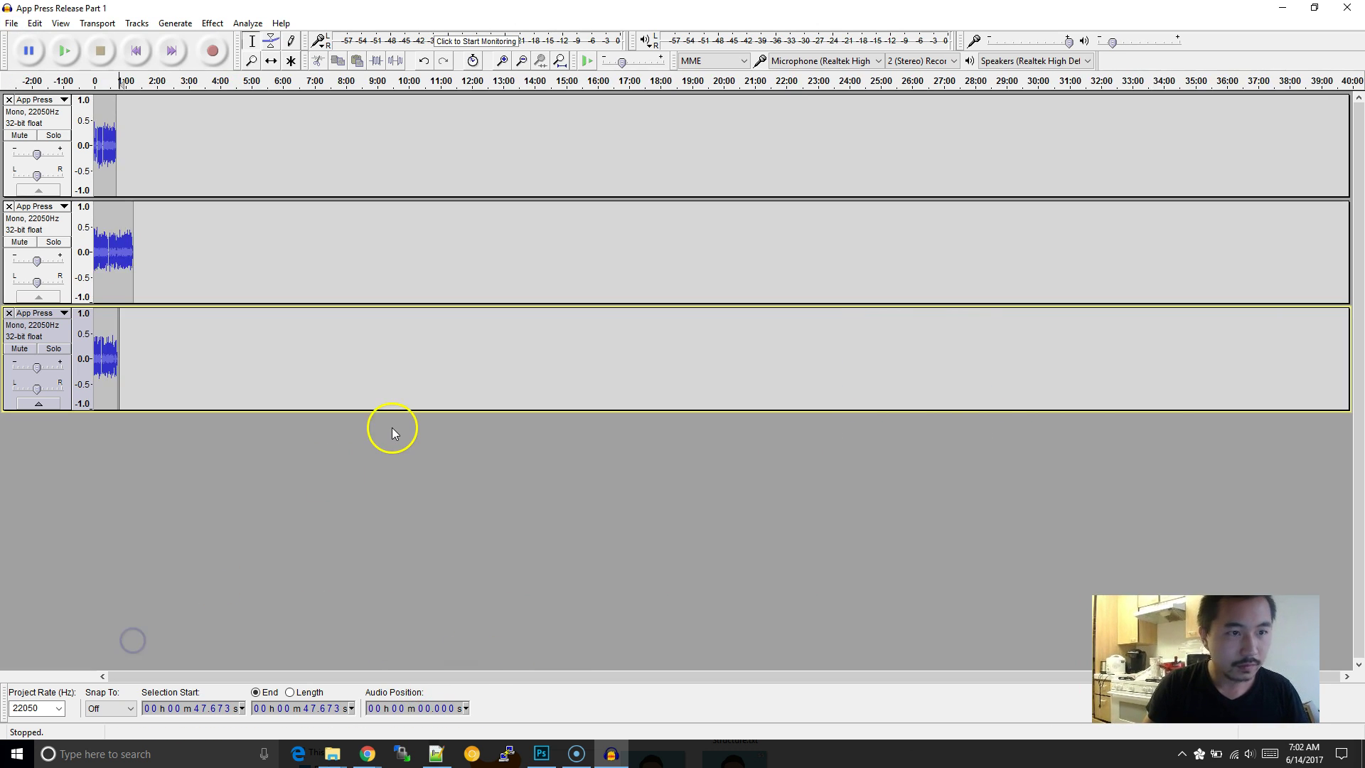
scroll(391, 428, "up", 2)
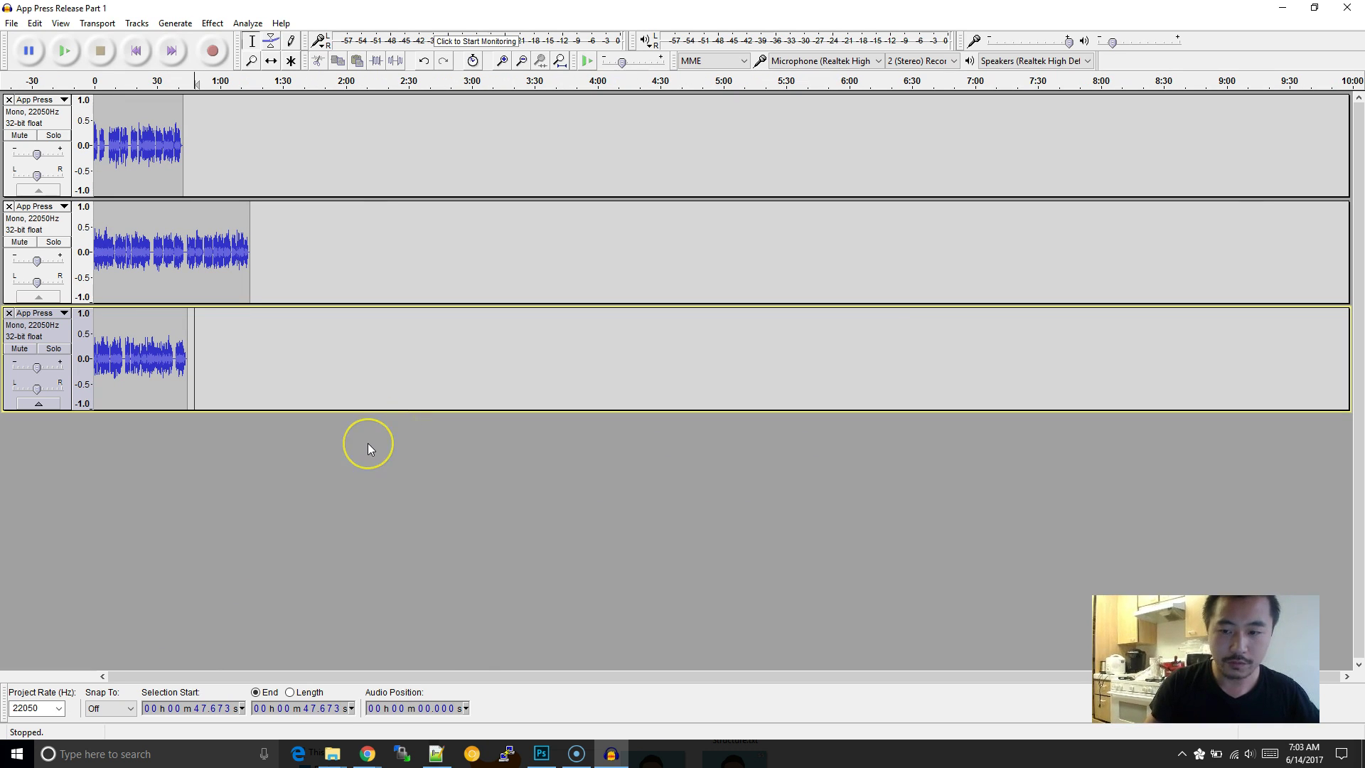
scroll(368, 449, "up", 1)
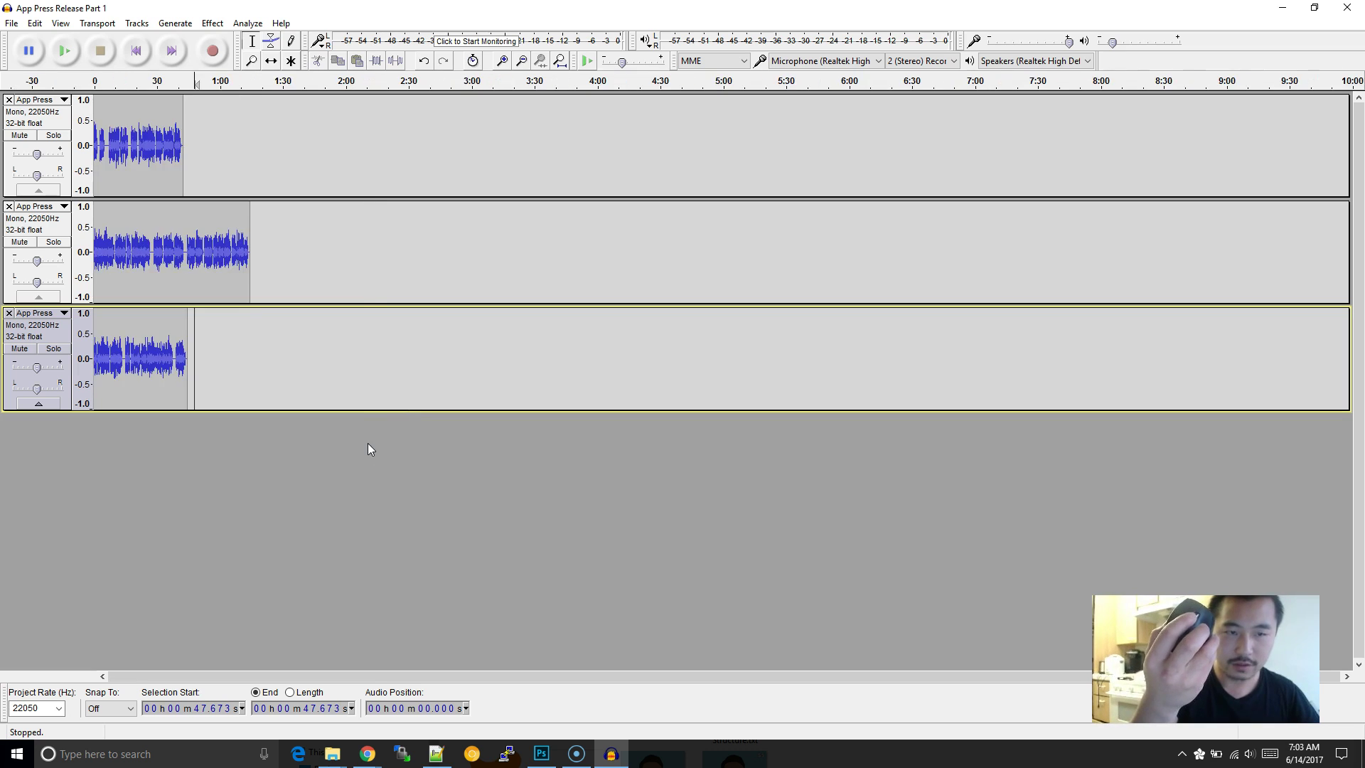
scroll(368, 449, "up", 1)
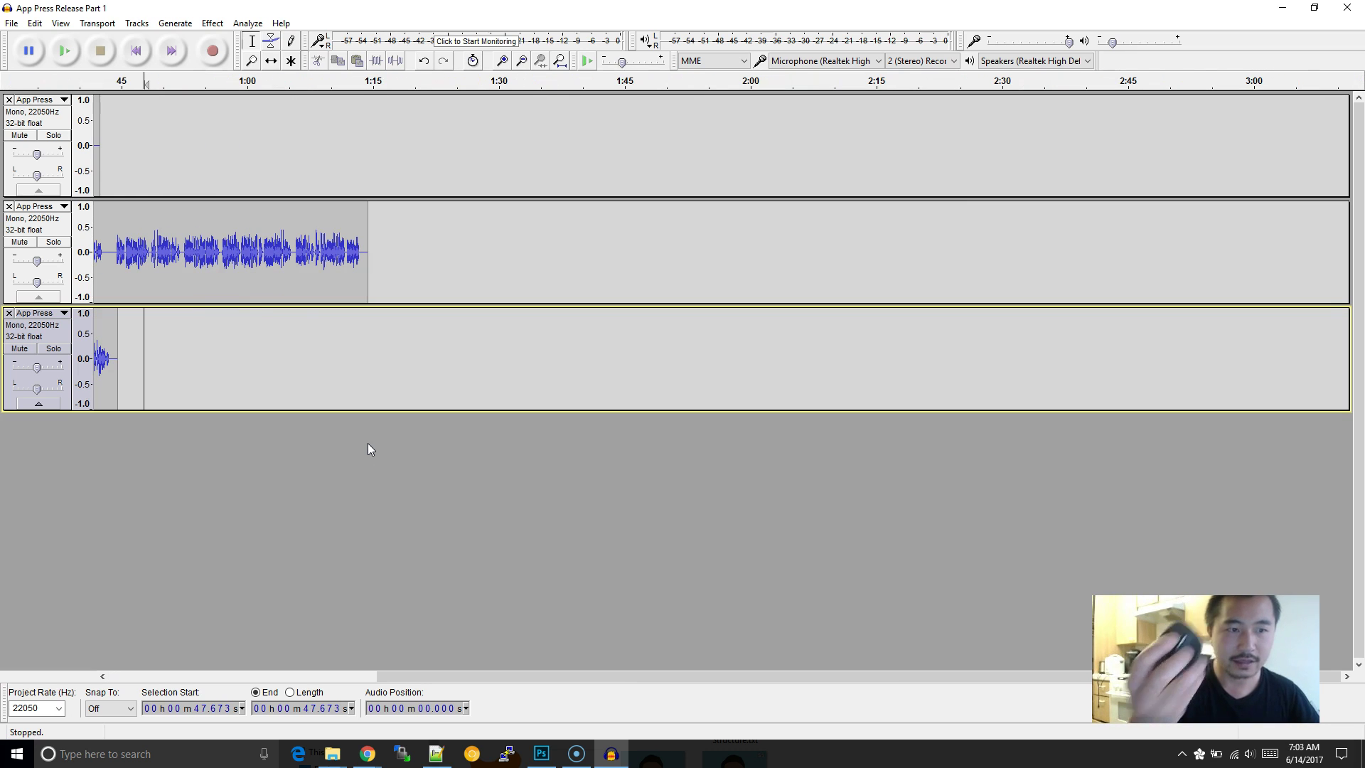
Step: Cut the Part 2 audio from track 2 and paste it after Part 1 in track 1
left_click_drag(609, 678, 233, 668)
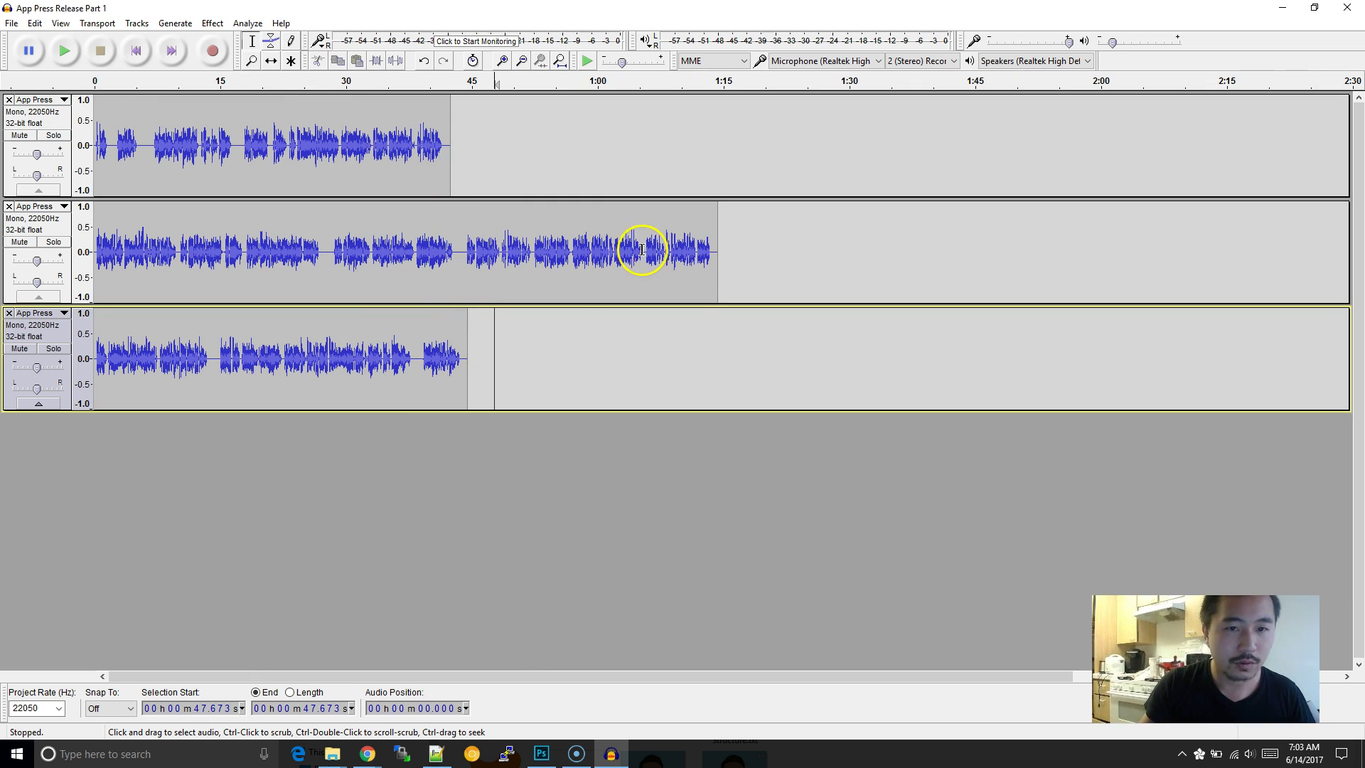
left_click_drag(719, 264, 83, 255)
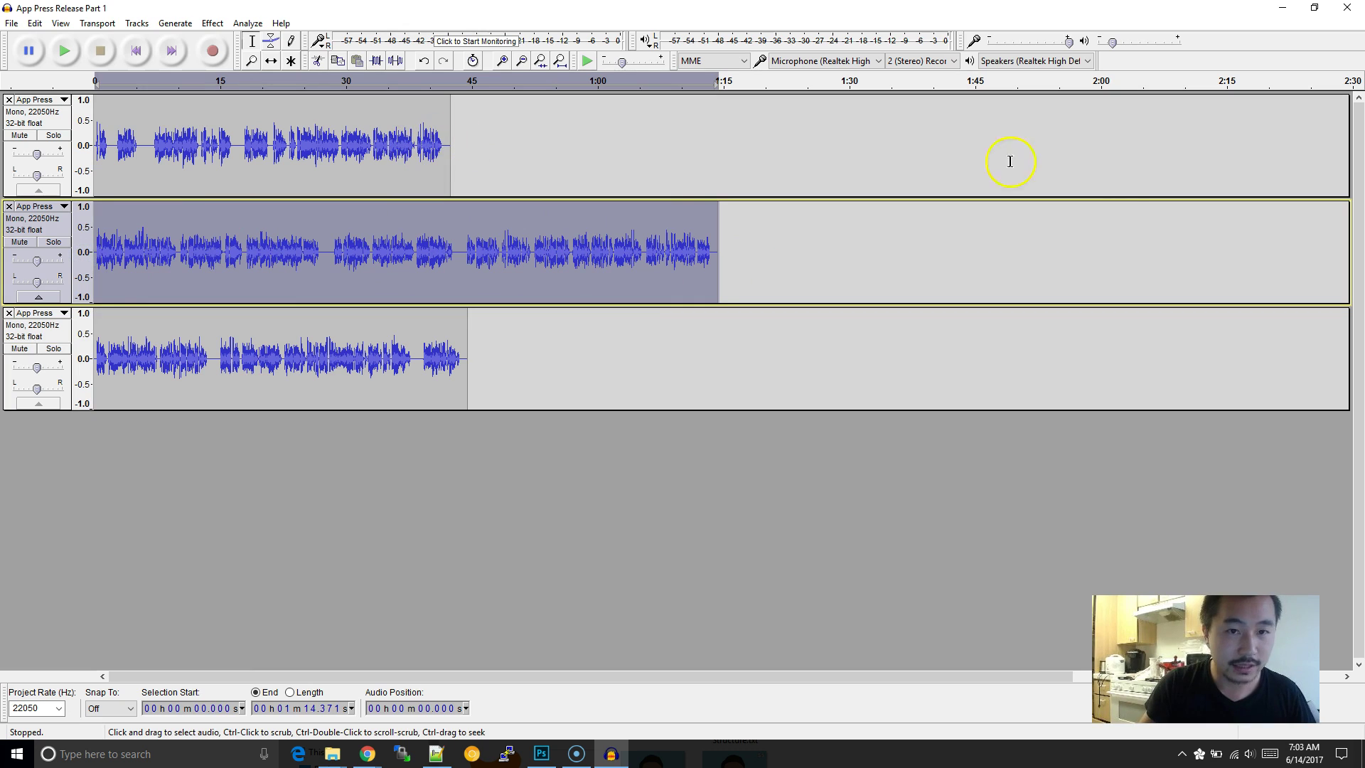
left_click(720, 243)
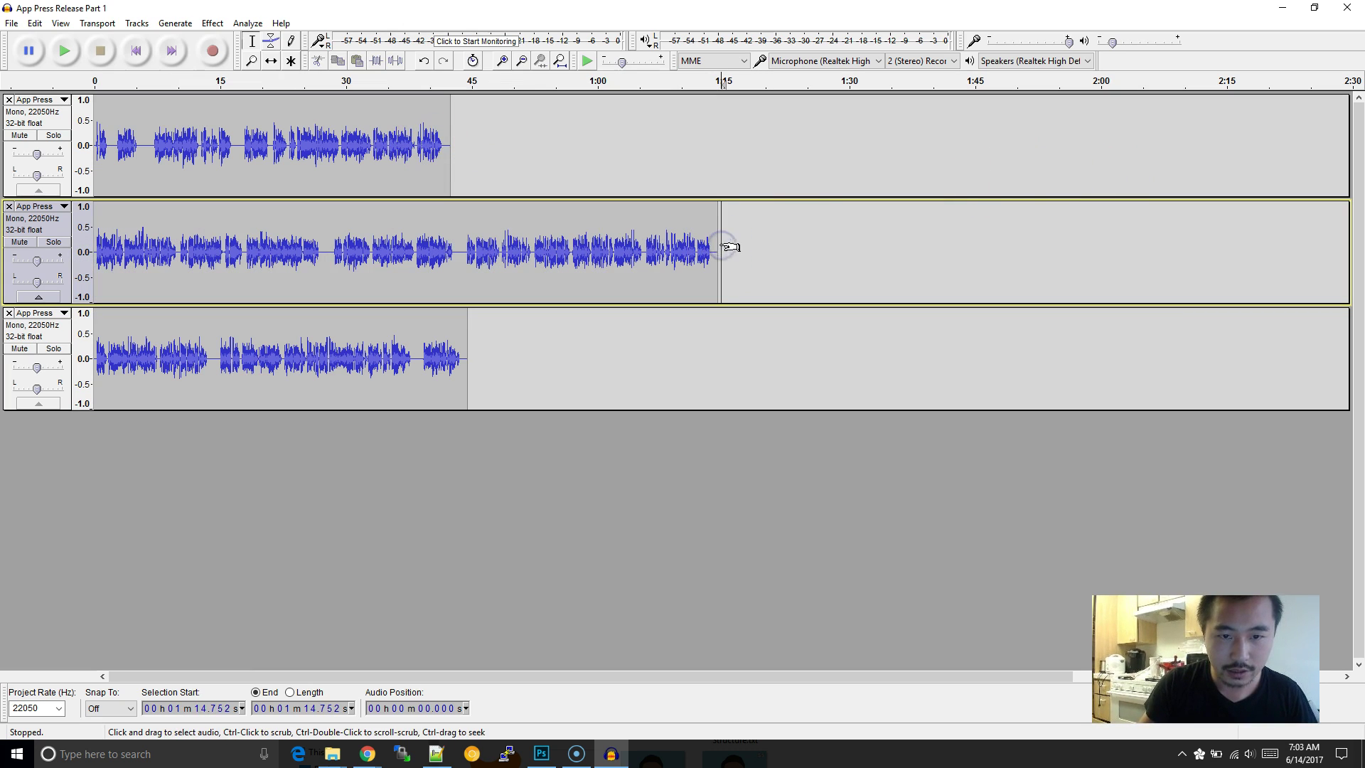
left_click_drag(718, 244, 76, 253)
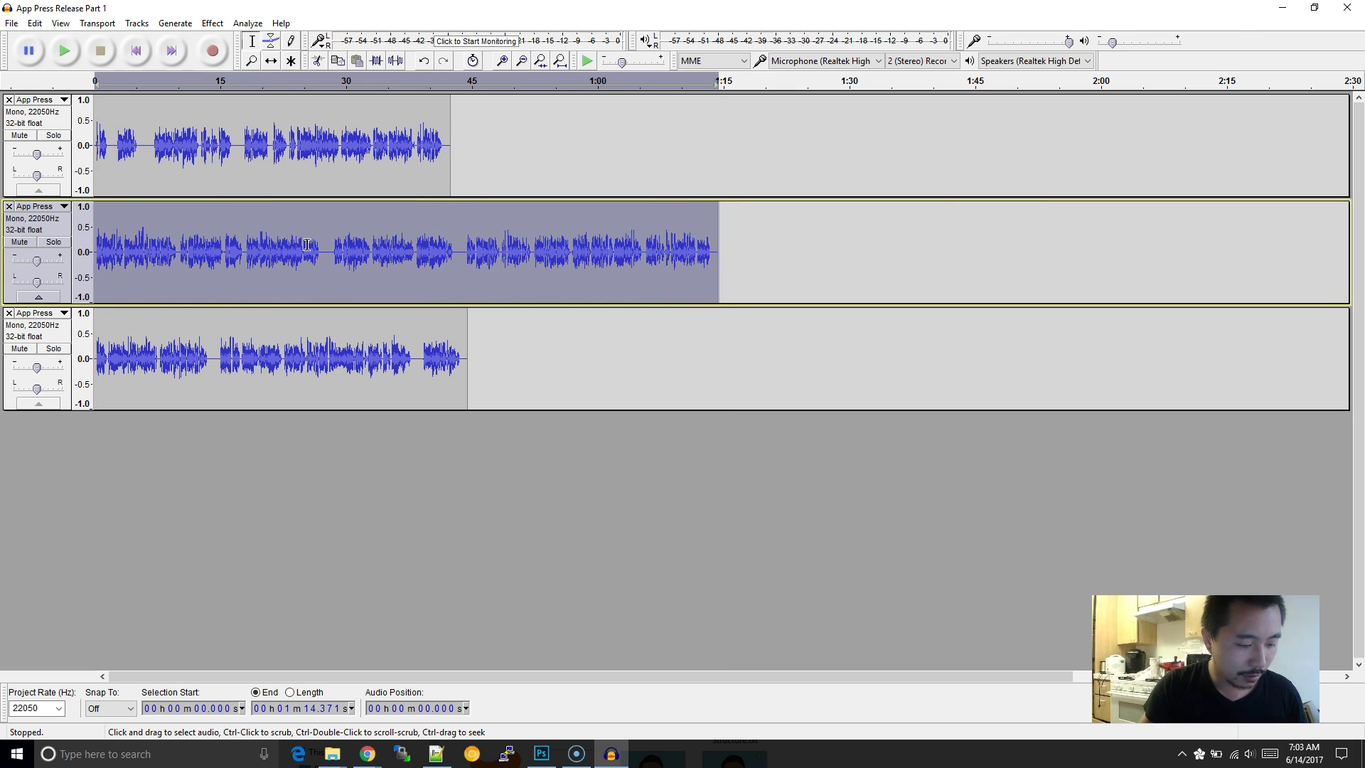
key("Delete")
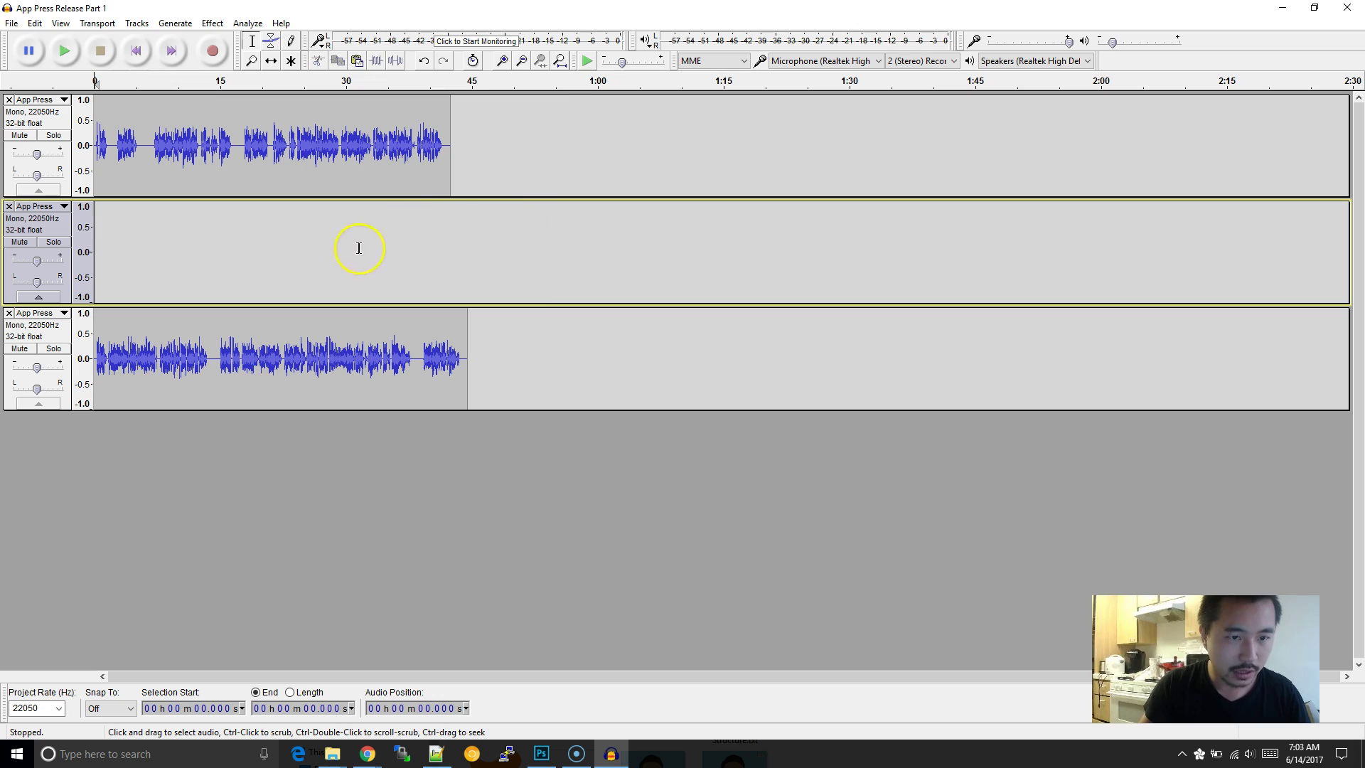
left_click(452, 159)
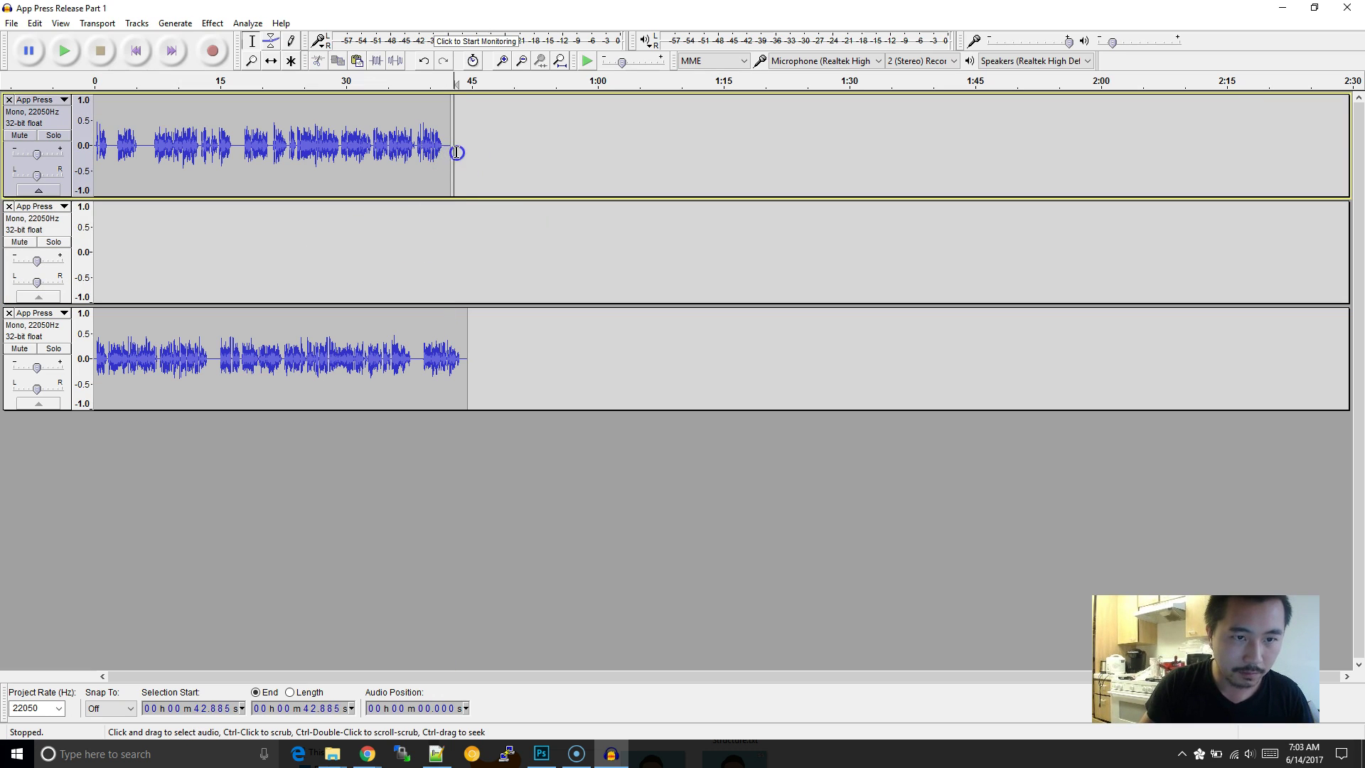
left_click(449, 151)
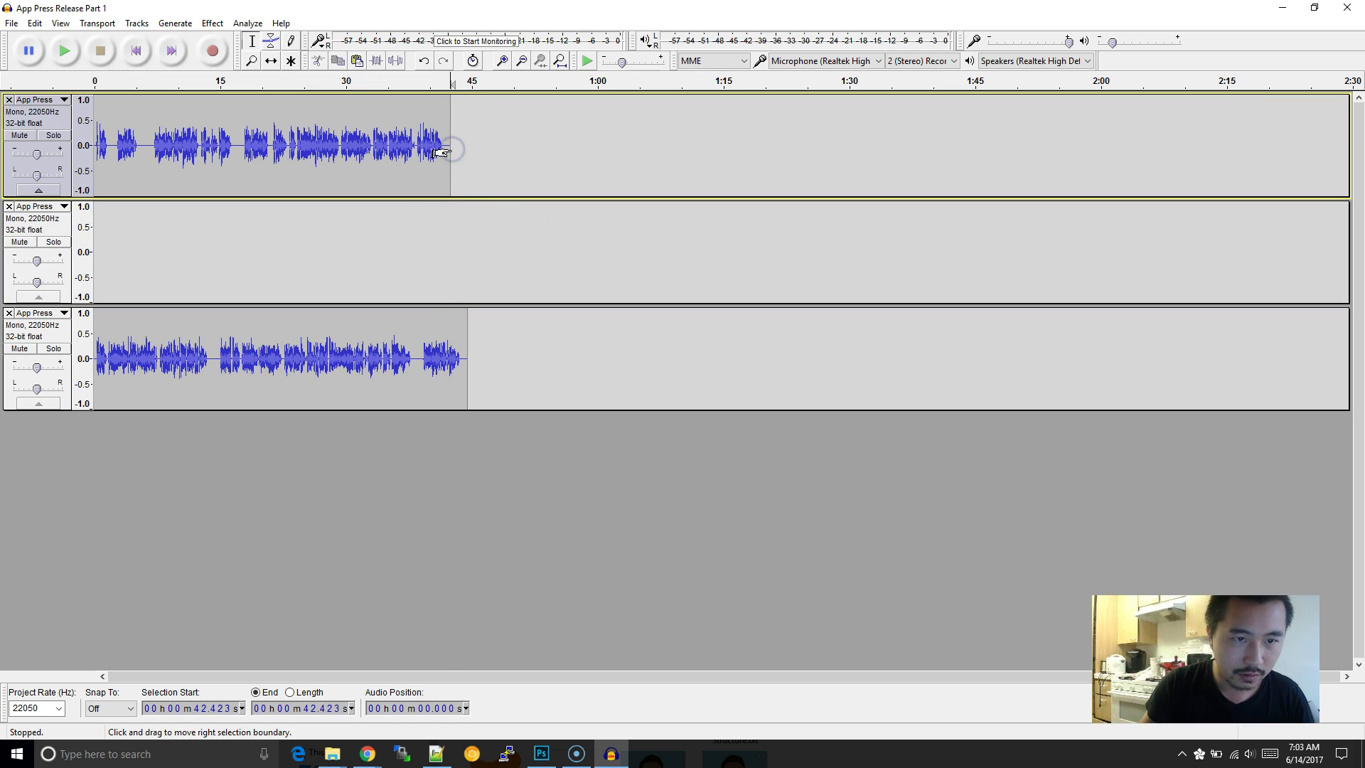
key("ctrl+v")
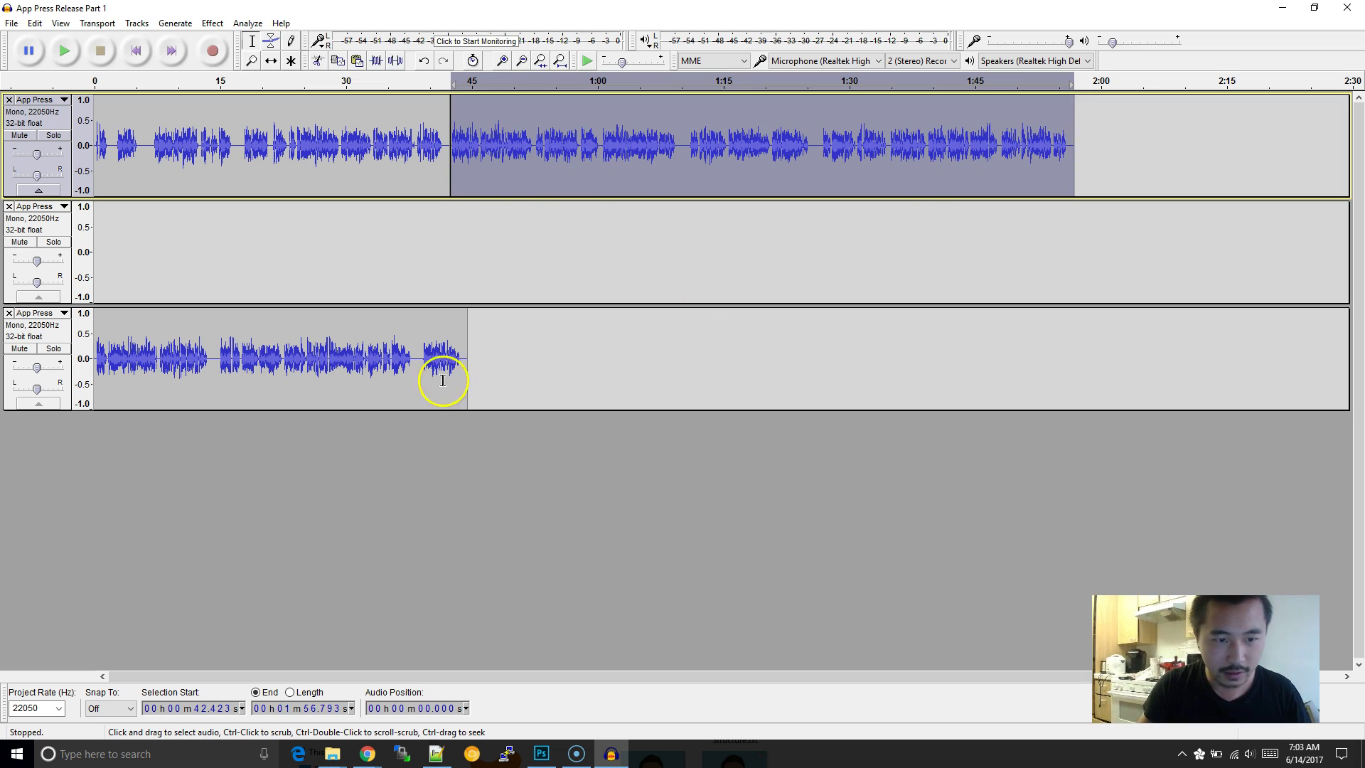
Step: Move the Part 3 audio onto the end of track 1 and remove the two empty tracks
left_click_drag(467, 367, 93, 358)
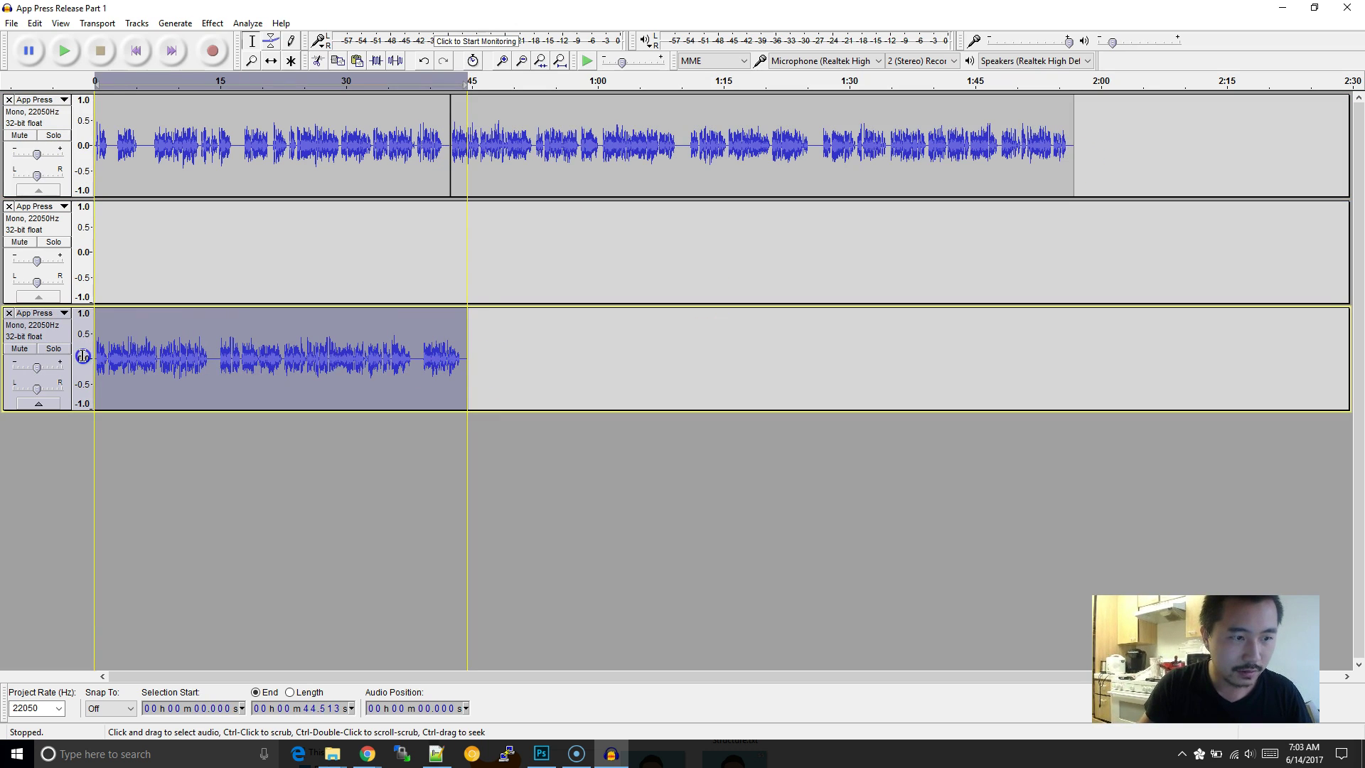
key("Delete")
left_click(1073, 145)
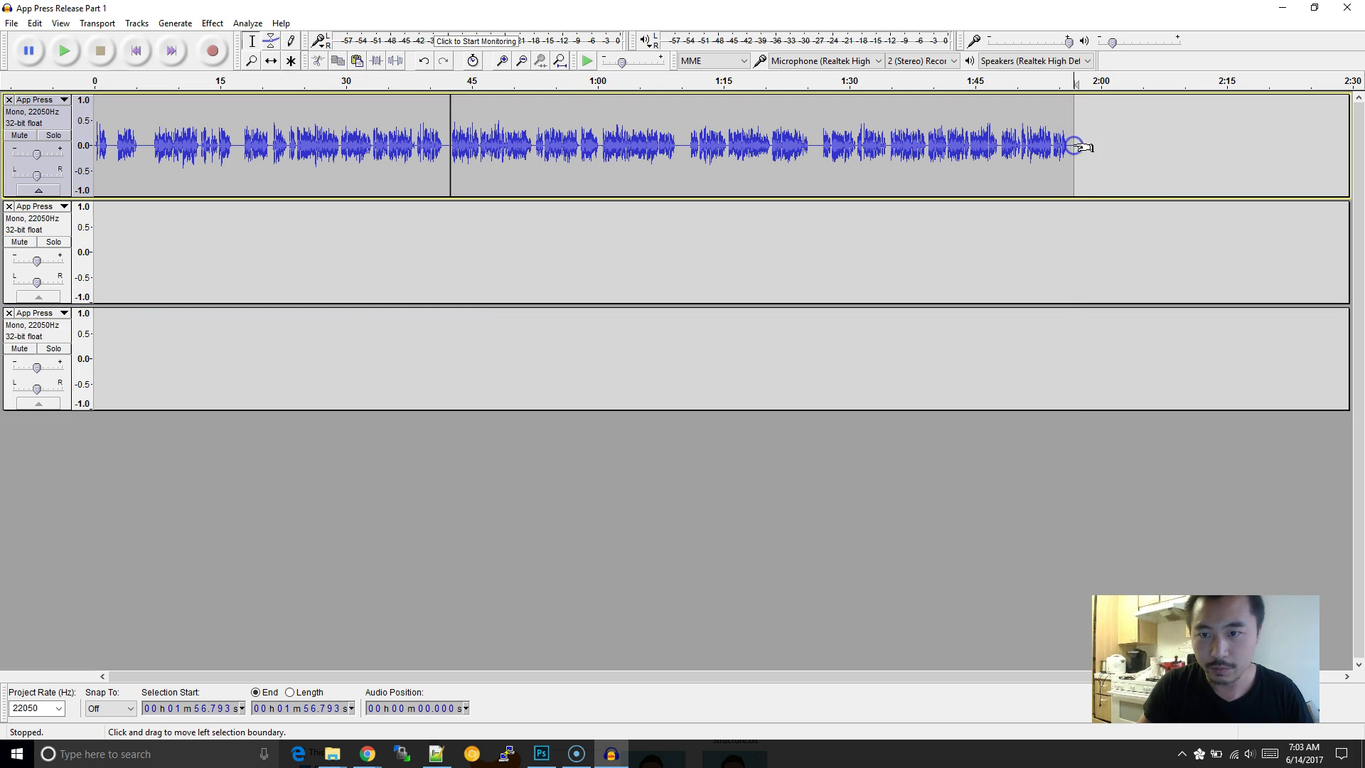
key("ctrl+v")
left_click(1042, 225)
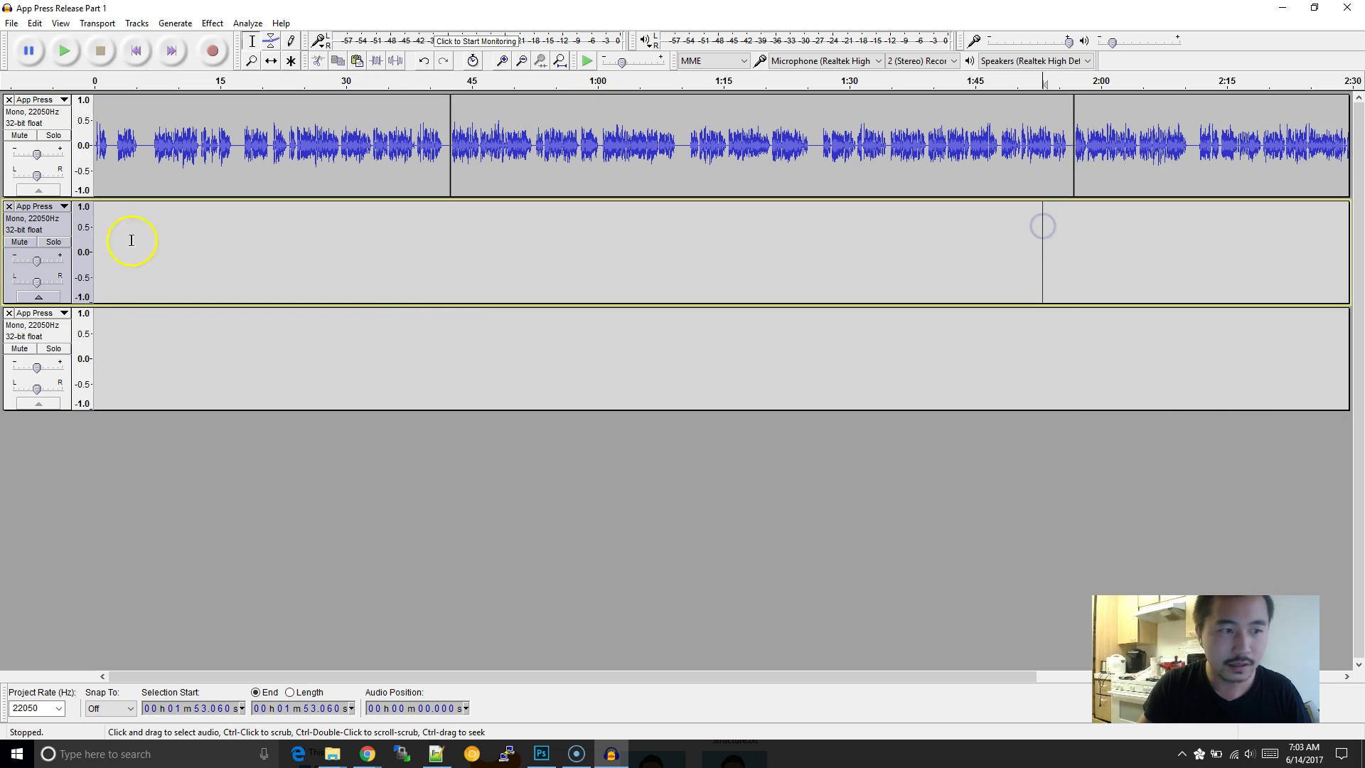
left_click(9, 207)
left_click(9, 206)
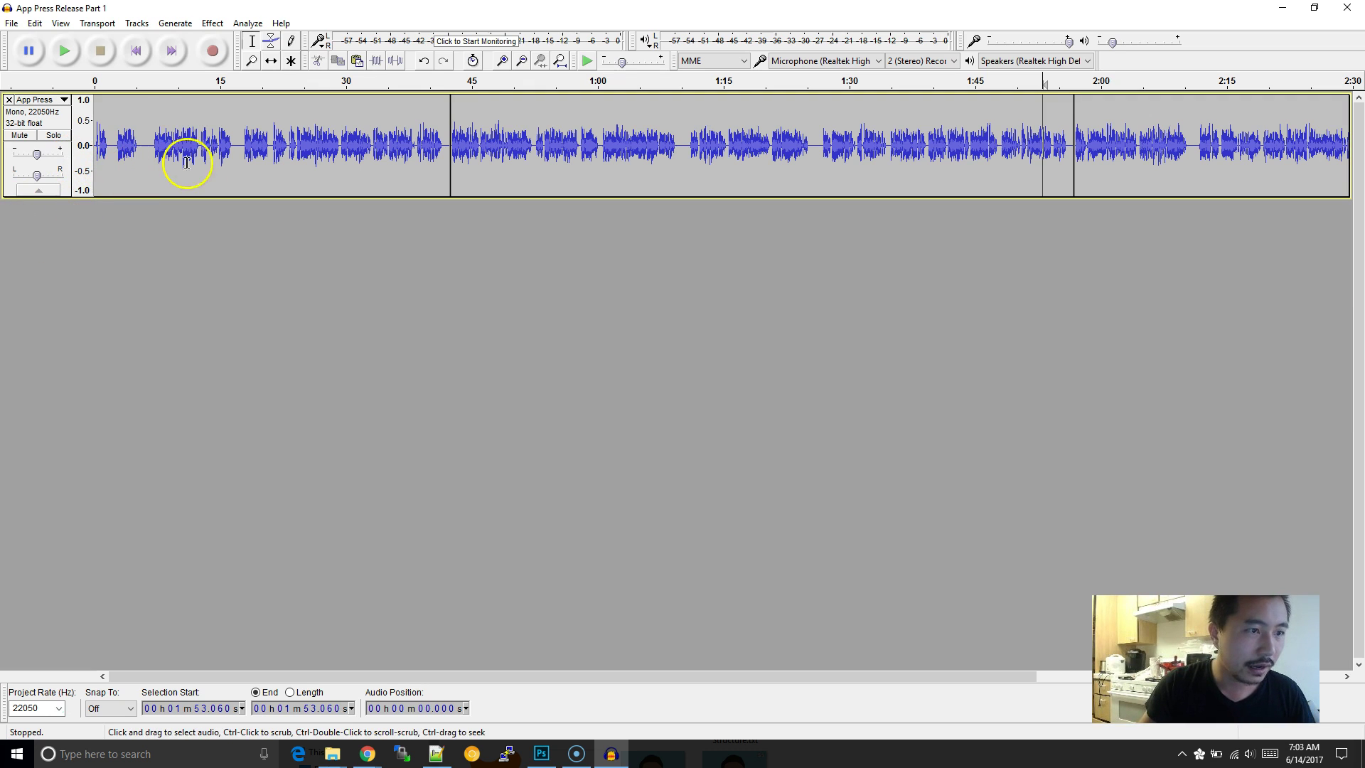
Step: Save the project as App Press Release Part 1.aup in a new Desktop folder named Test
key("alt")
left_click(7, 24)
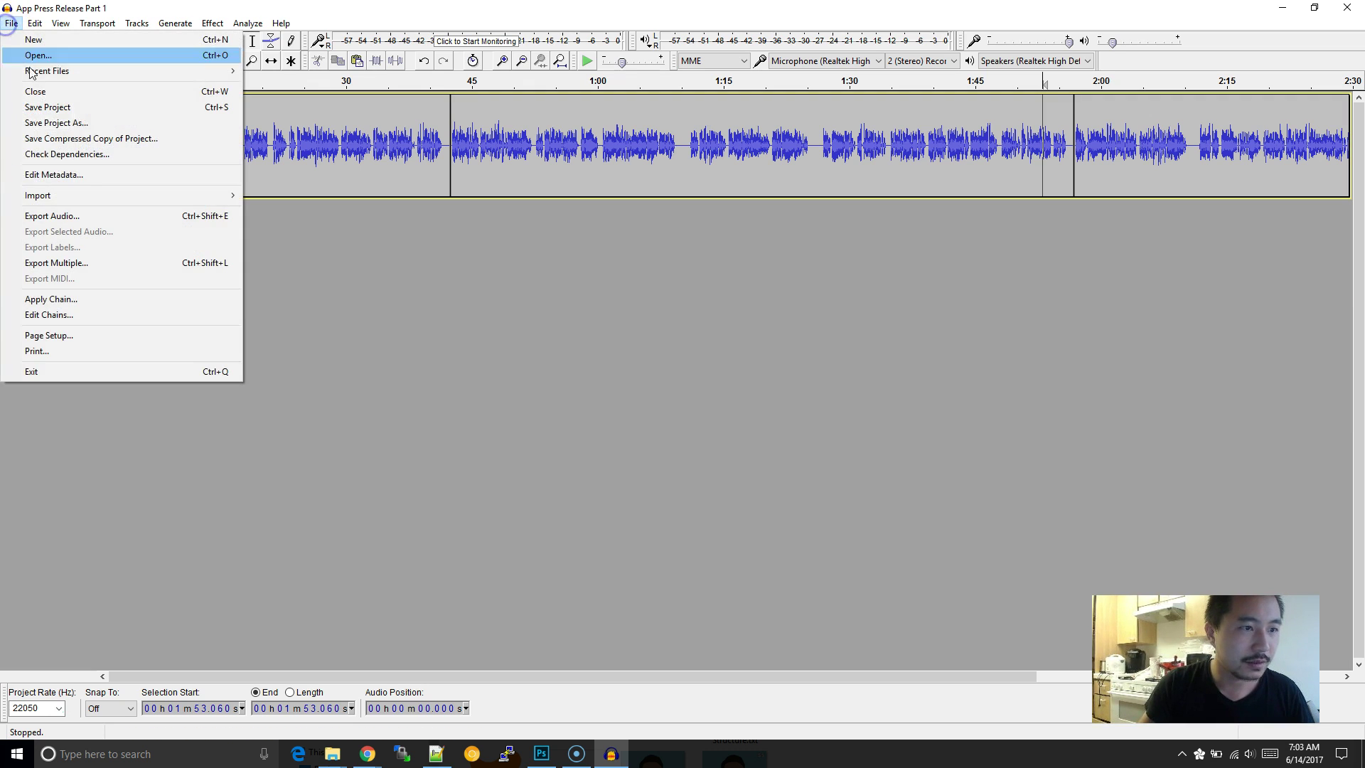
left_click(91, 124)
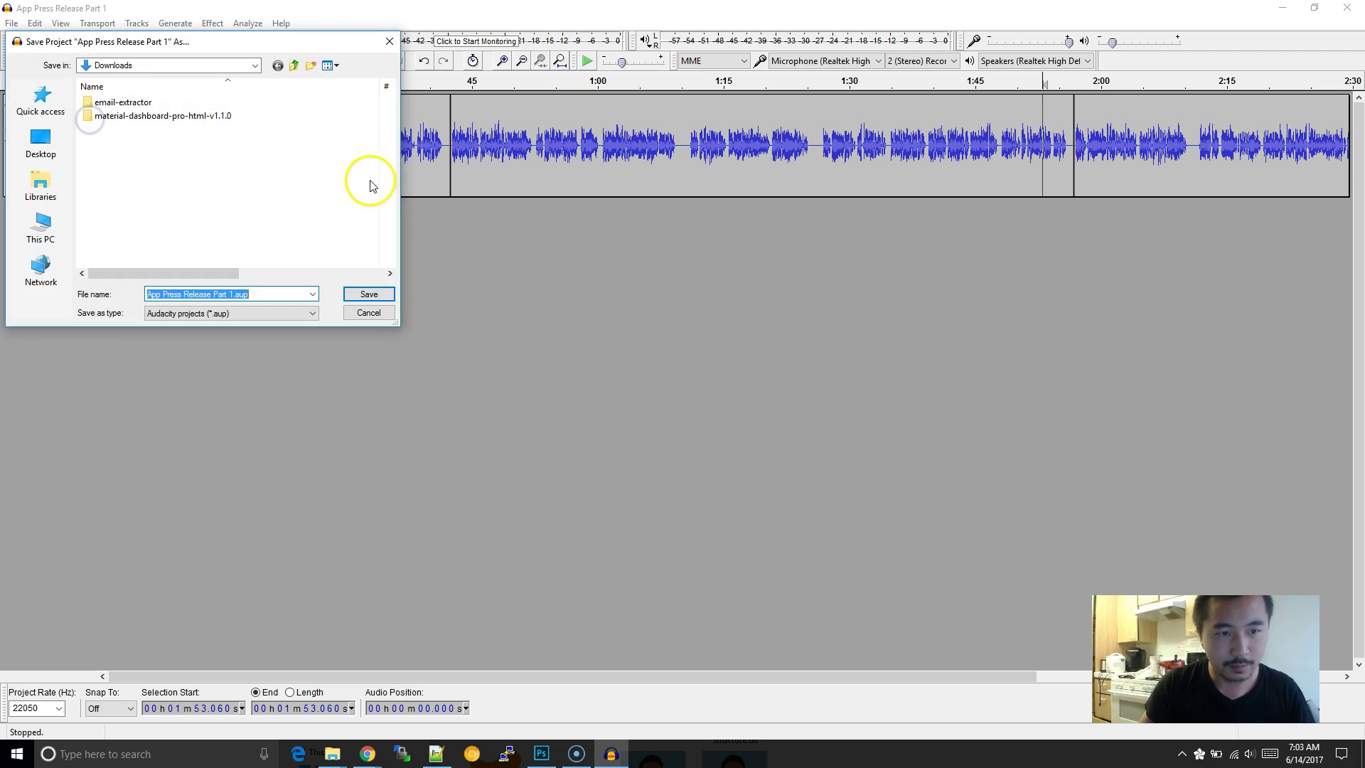
left_click(37, 145)
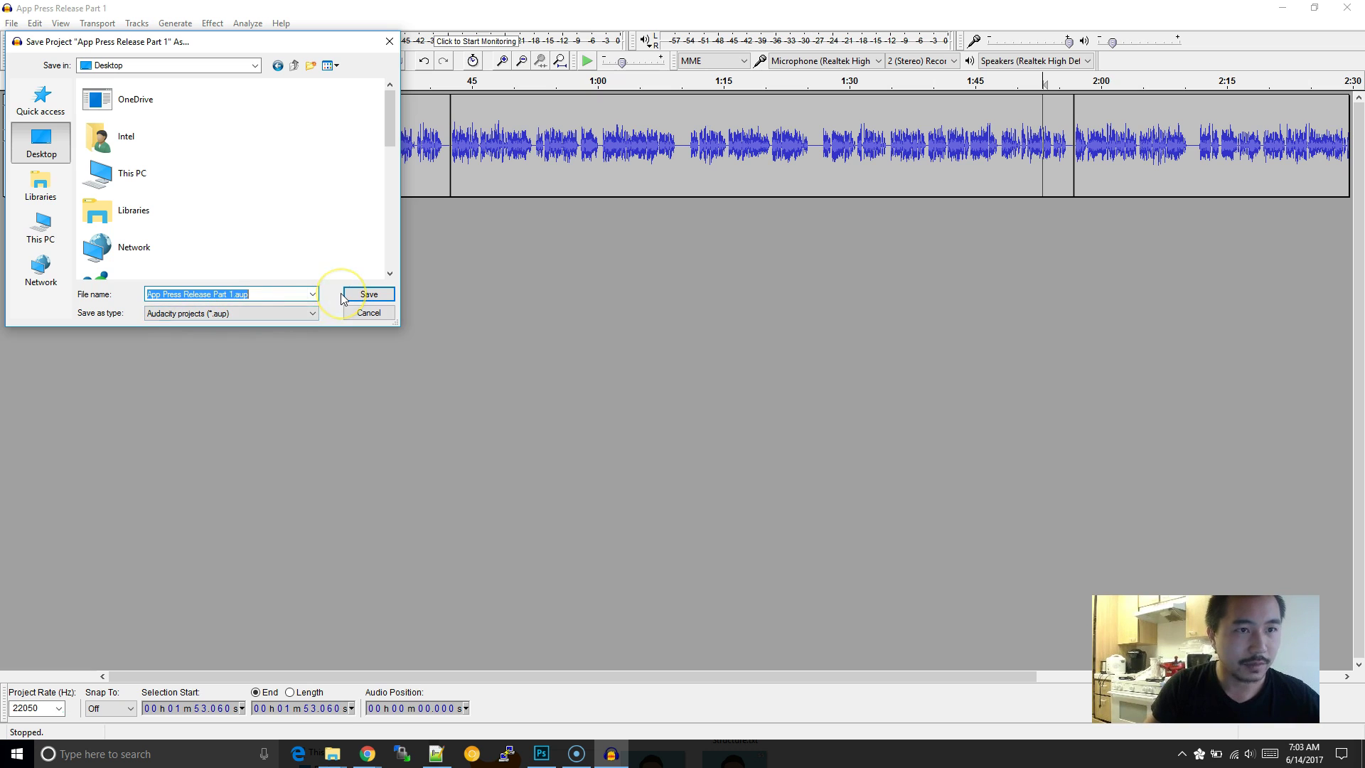
right_click(297, 163)
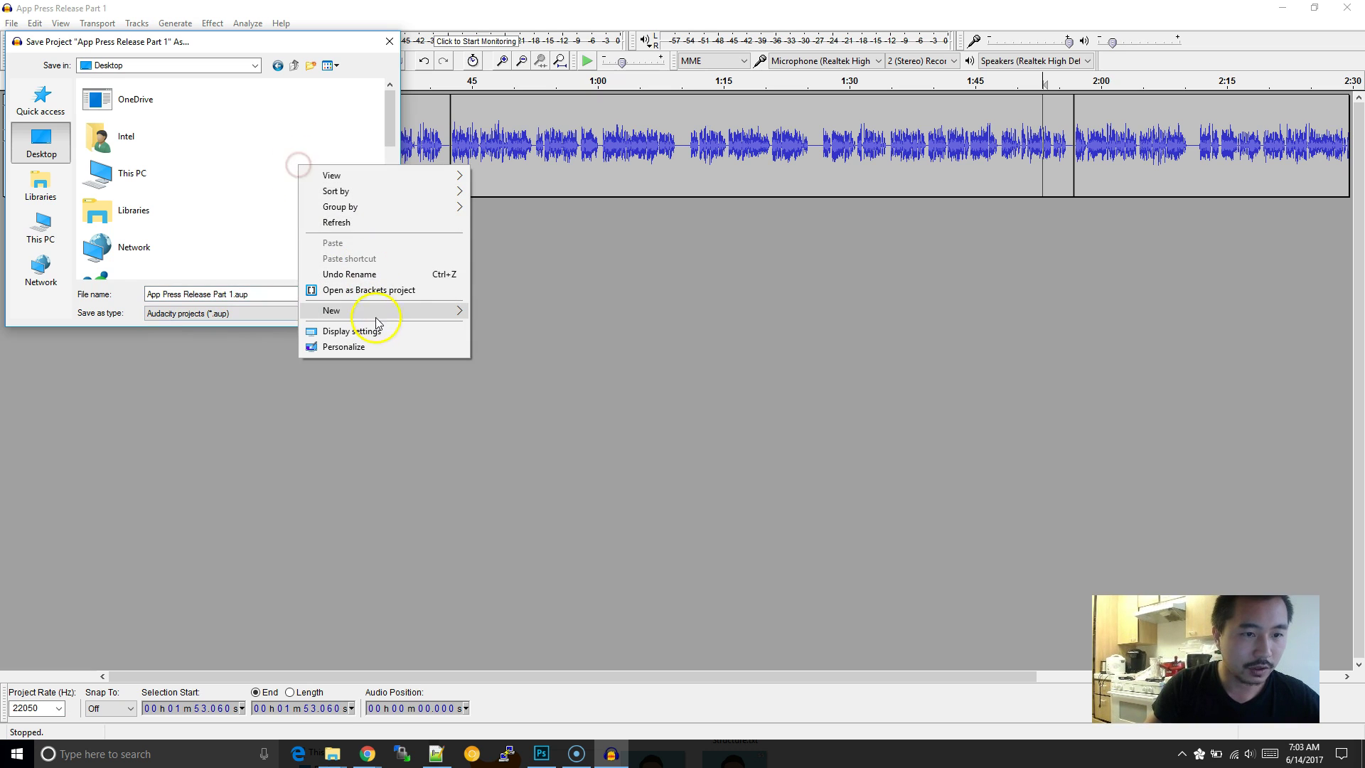
left_click(372, 308)
left_click(507, 310)
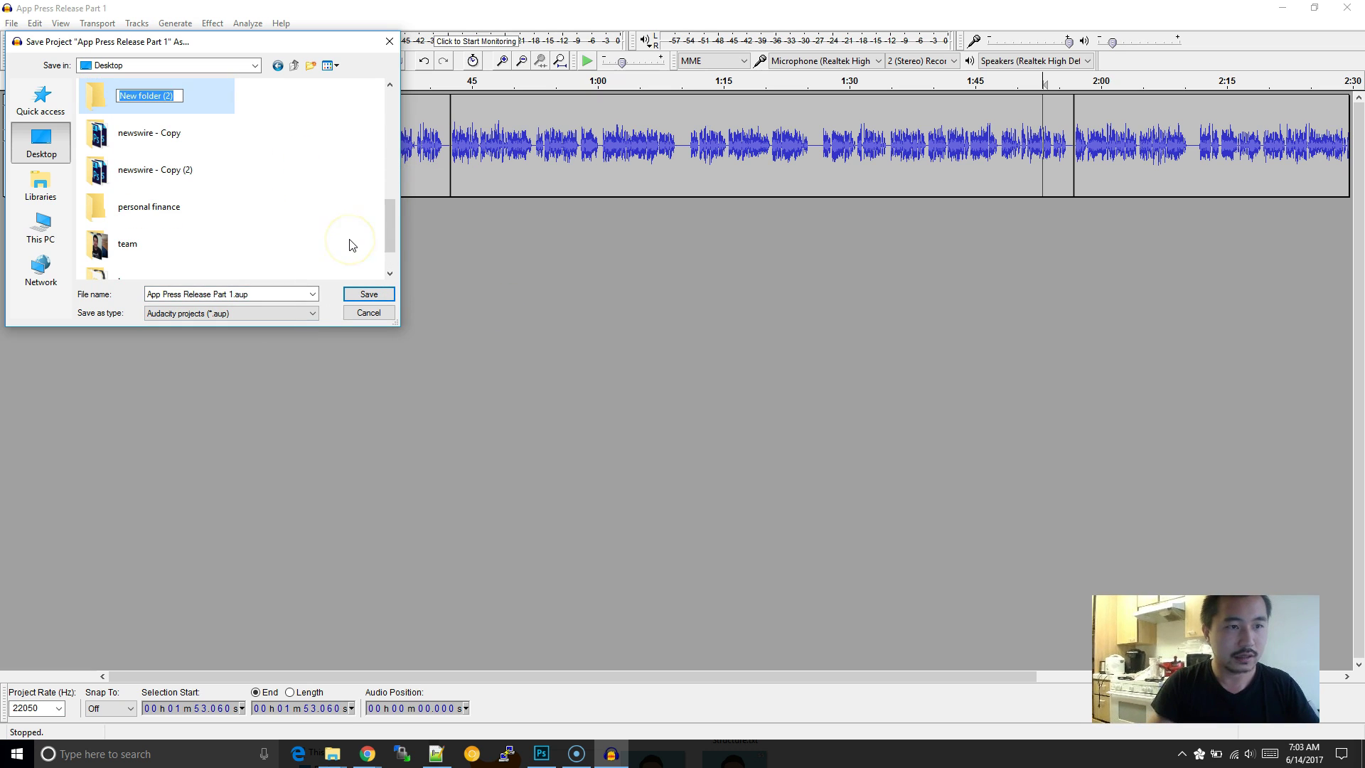
key("Return")
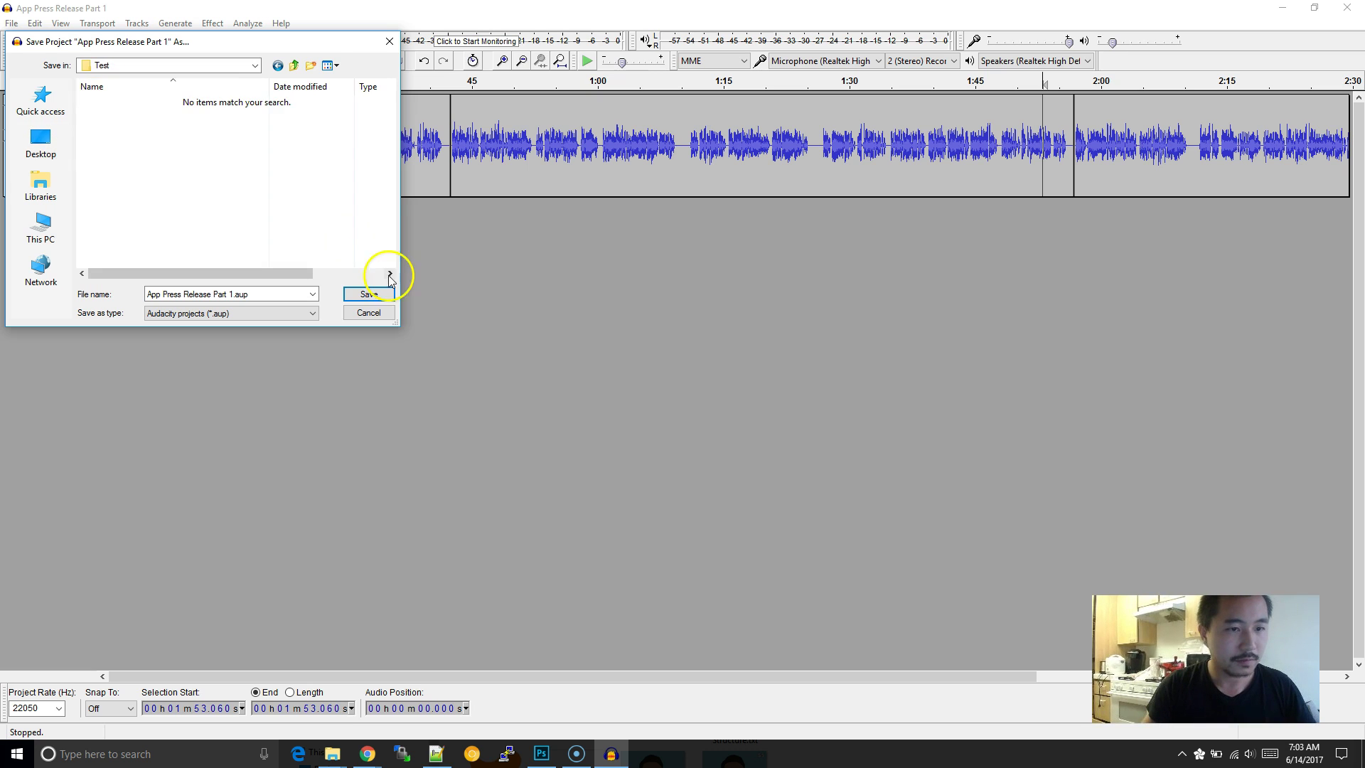
left_click(376, 293)
Step: Open the Desktop Test folder and select the saved .aup file and its _data folder
mouse_move(332, 753)
left_click(483, 686)
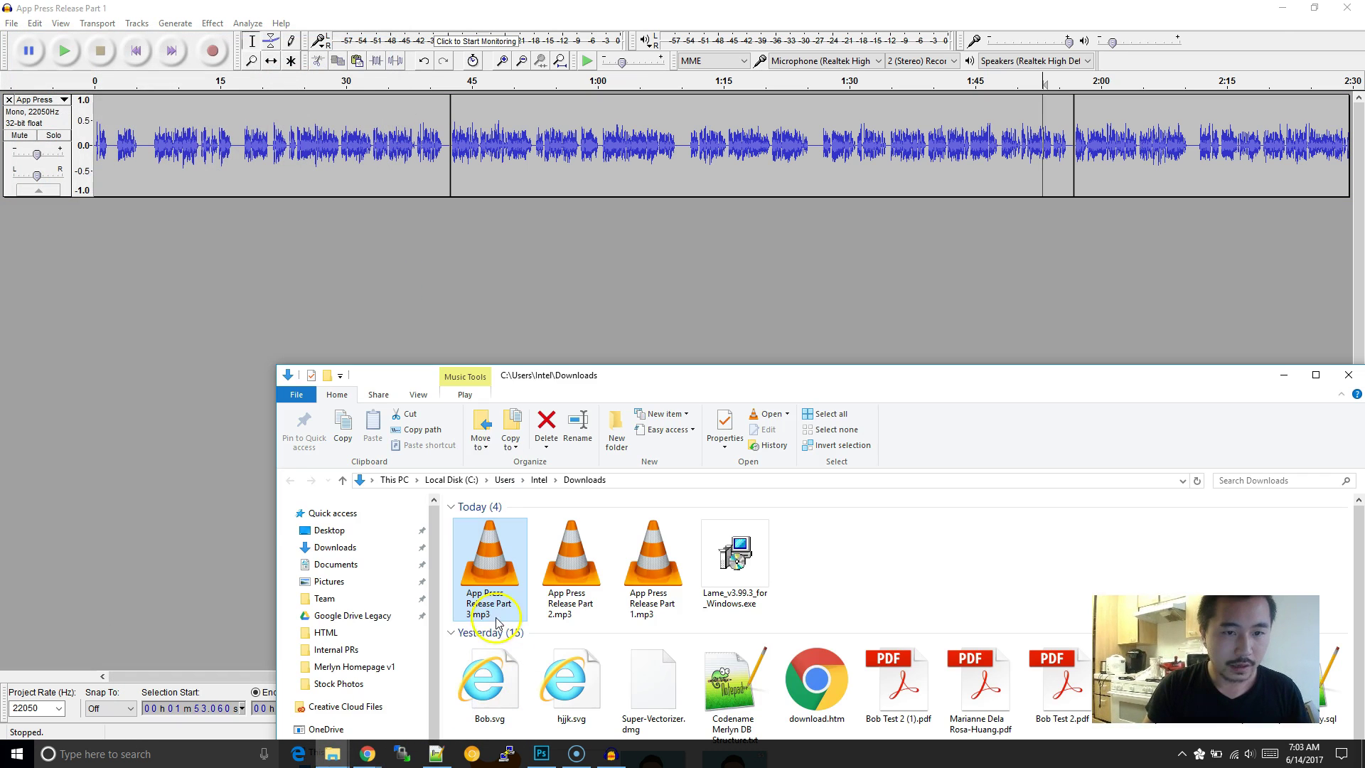
left_click(341, 530)
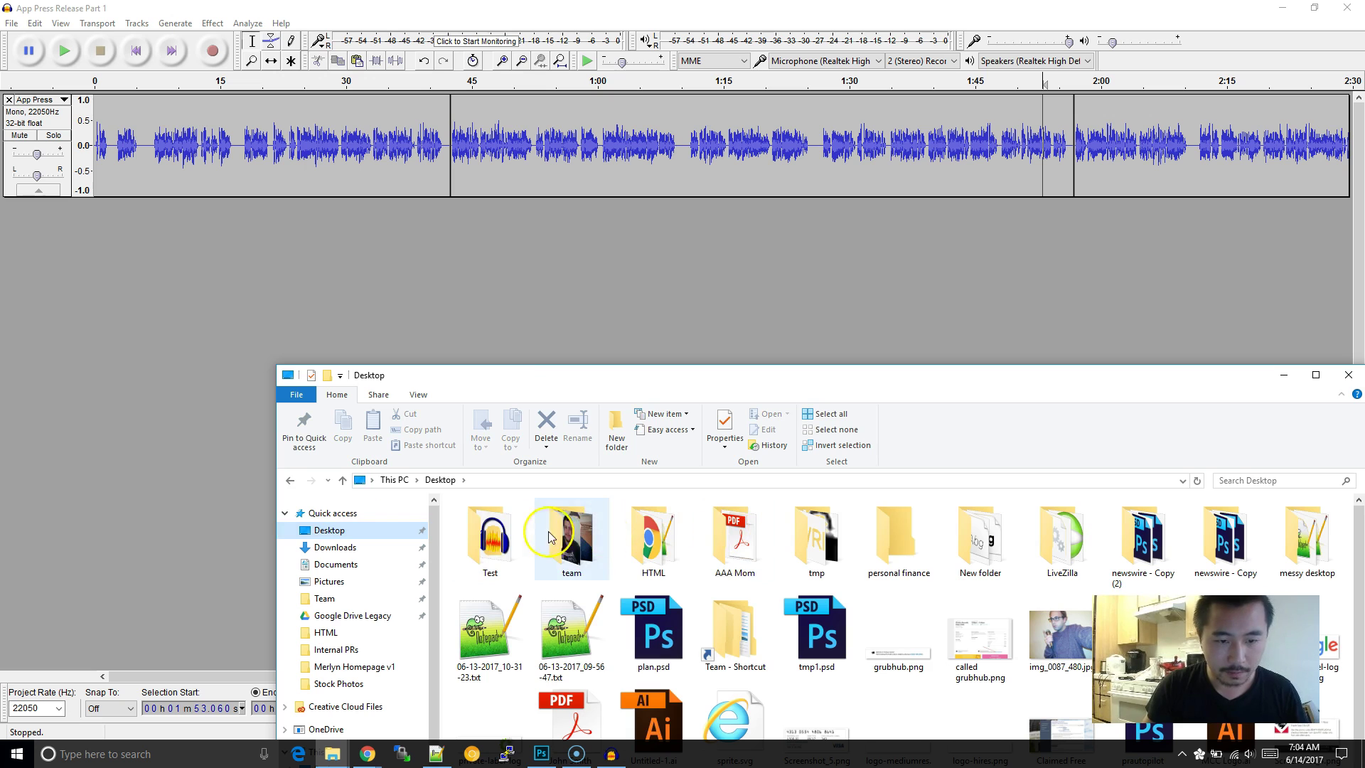
double_click(490, 538)
left_click_drag(711, 382, 676, 227)
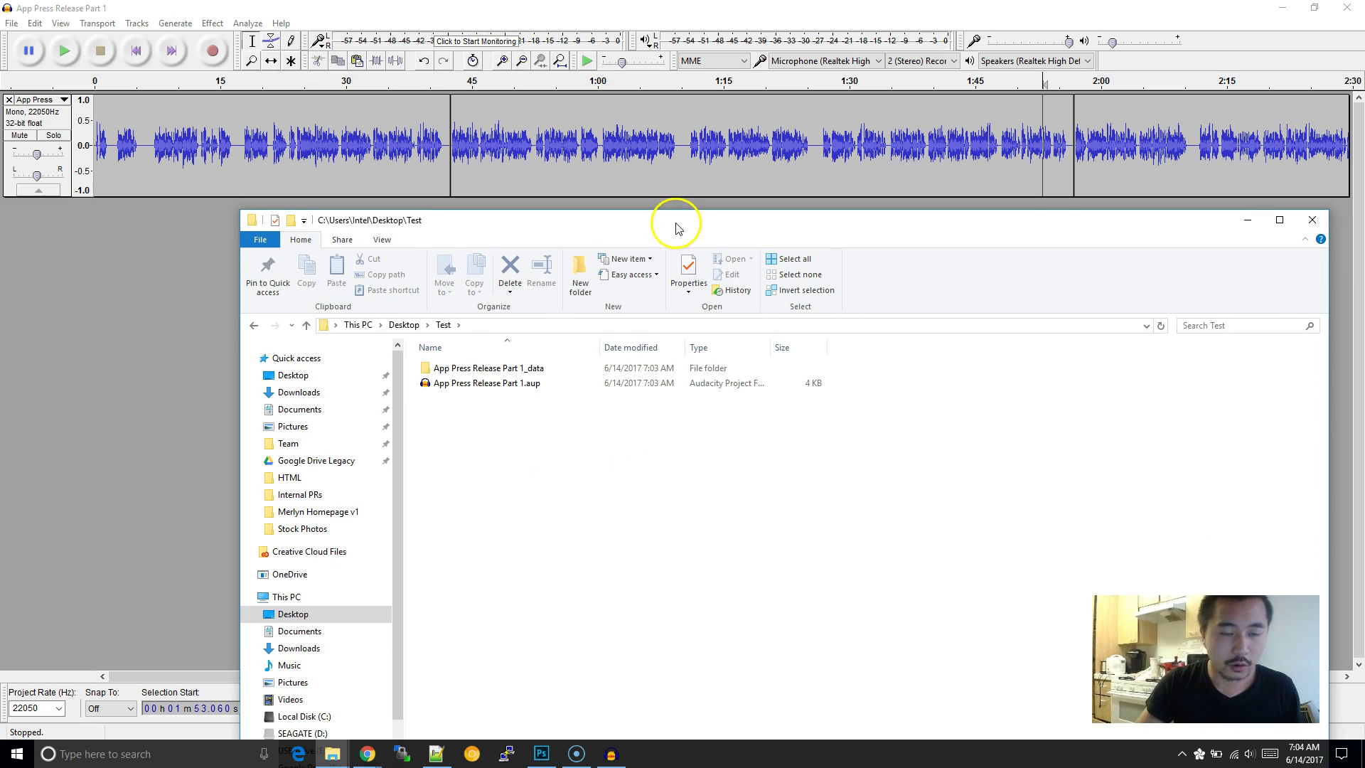
left_click(541, 387)
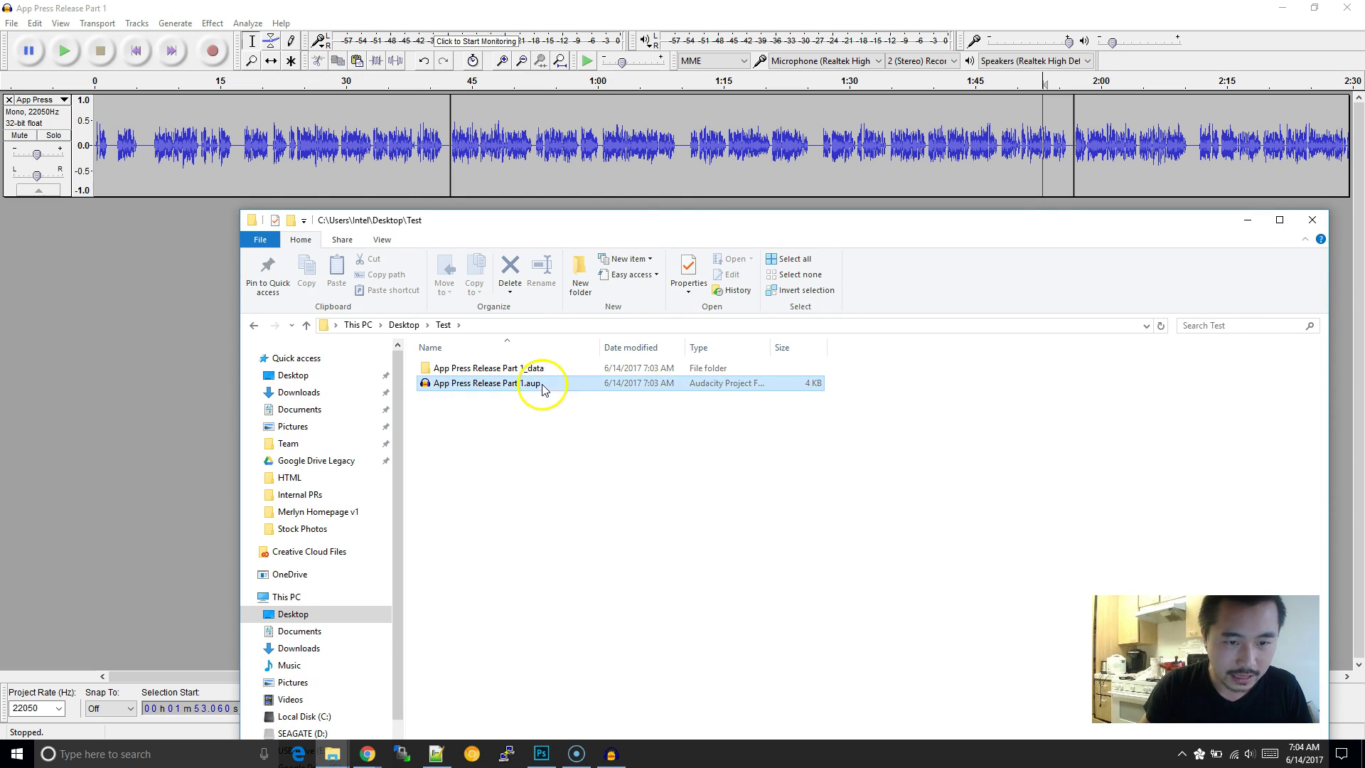
left_click(549, 370)
left_click(576, 430)
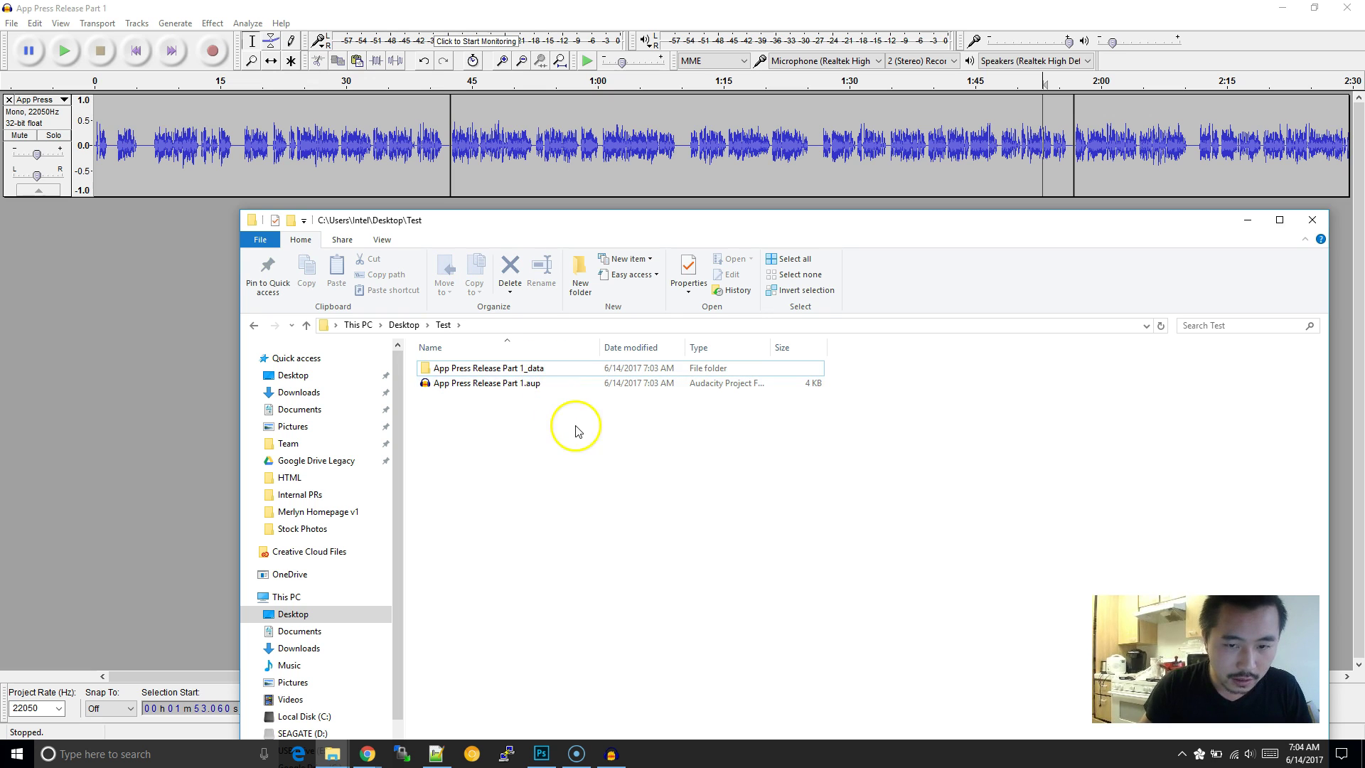
left_click(579, 367)
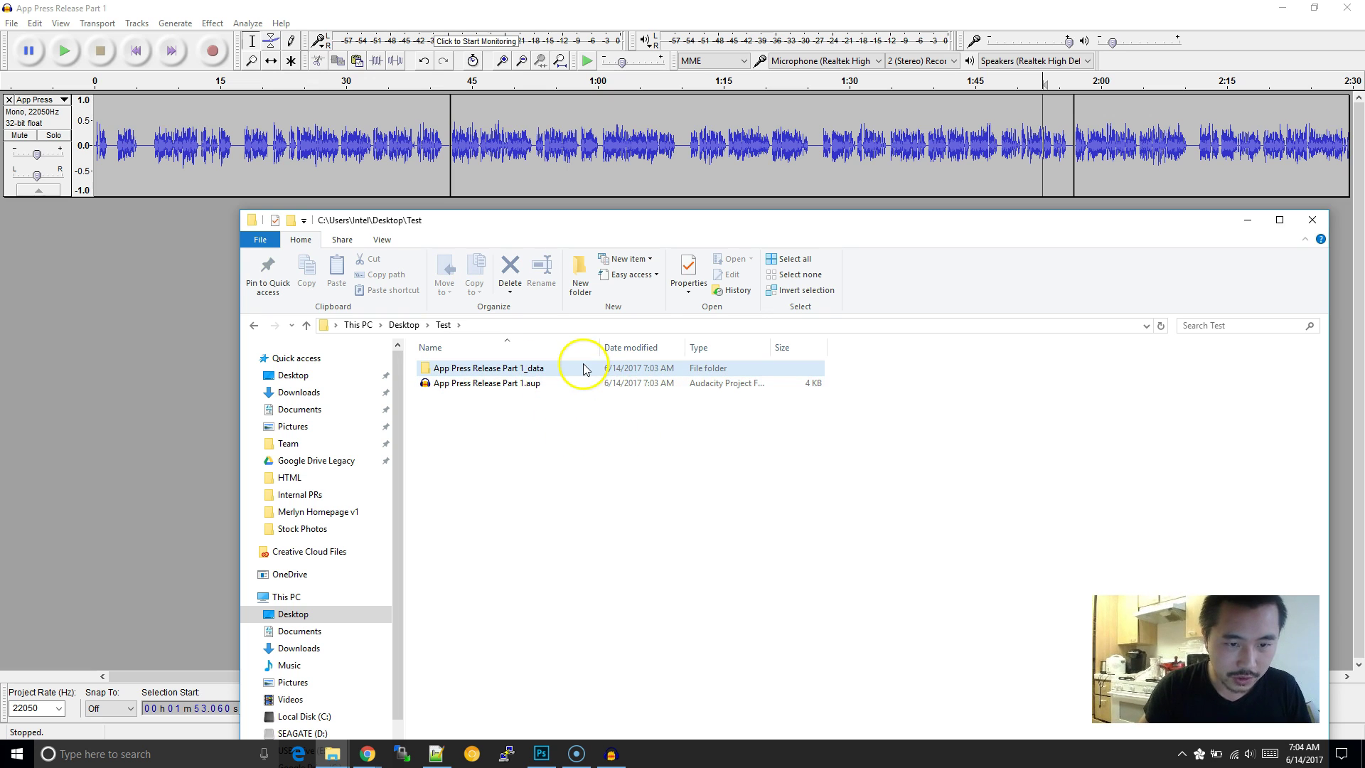
left_click(533, 381, "shift")
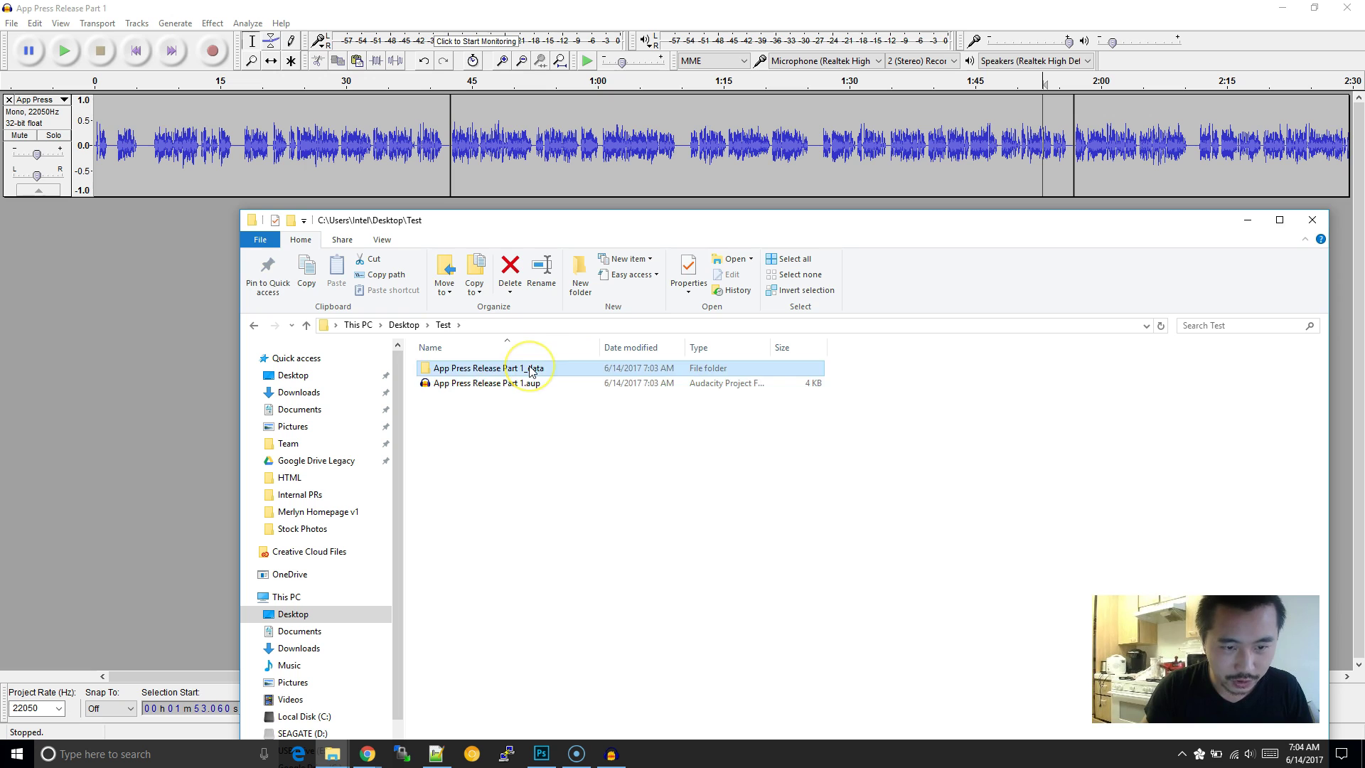
Step: Browse into the _data folder's e00 subfolder, then go back up to the Test folder
double_click(533, 368)
double_click(530, 368)
key("alt+Up")
key("alt+Up")
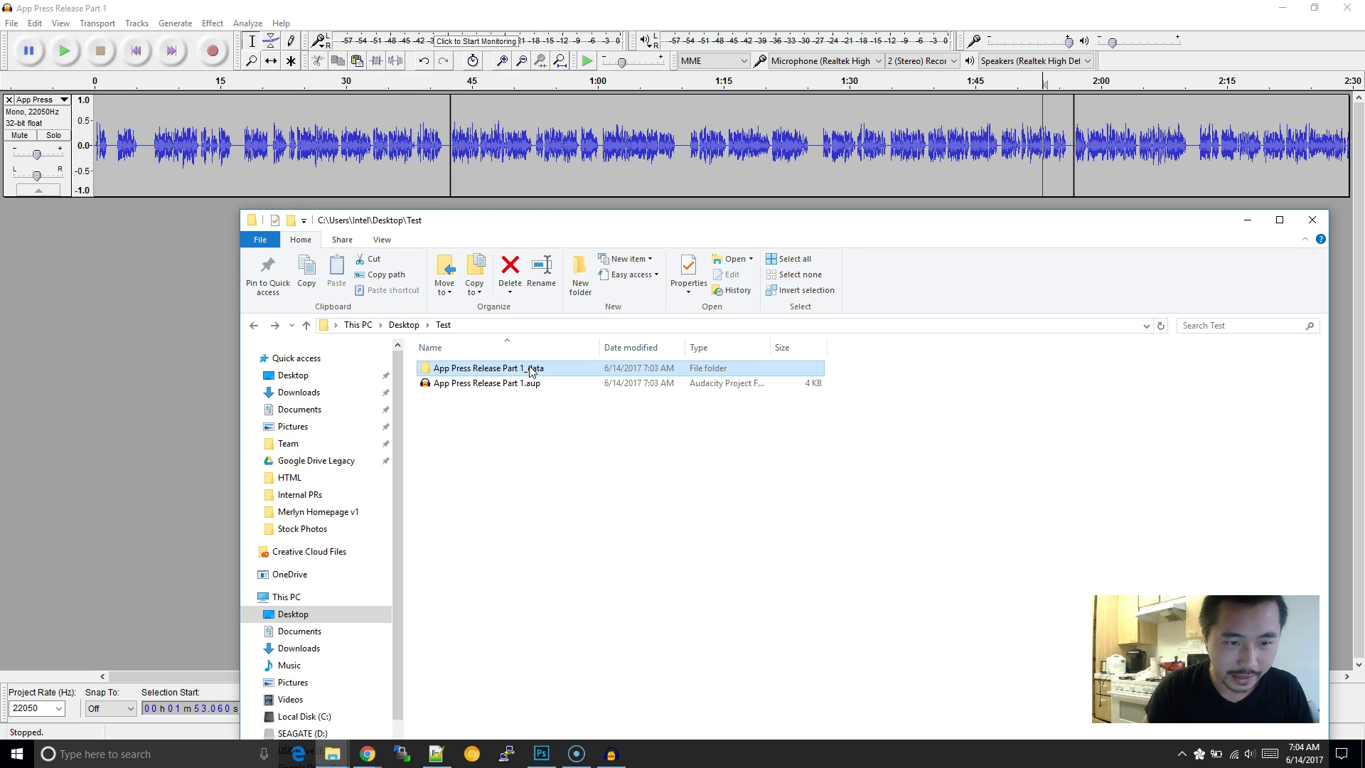
left_click_drag(519, 414, 427, 355)
left_click(614, 446)
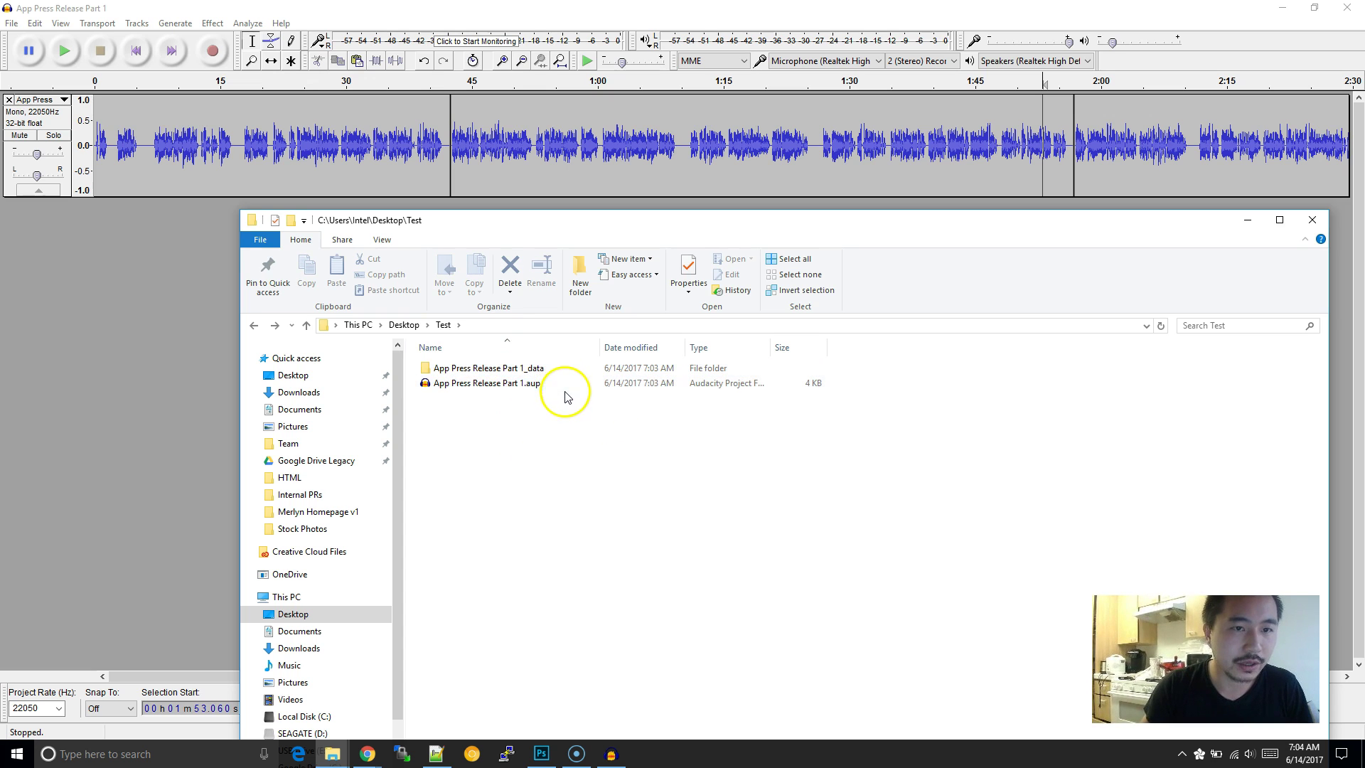
left_click_drag(548, 465, 451, 220)
left_click(704, 575)
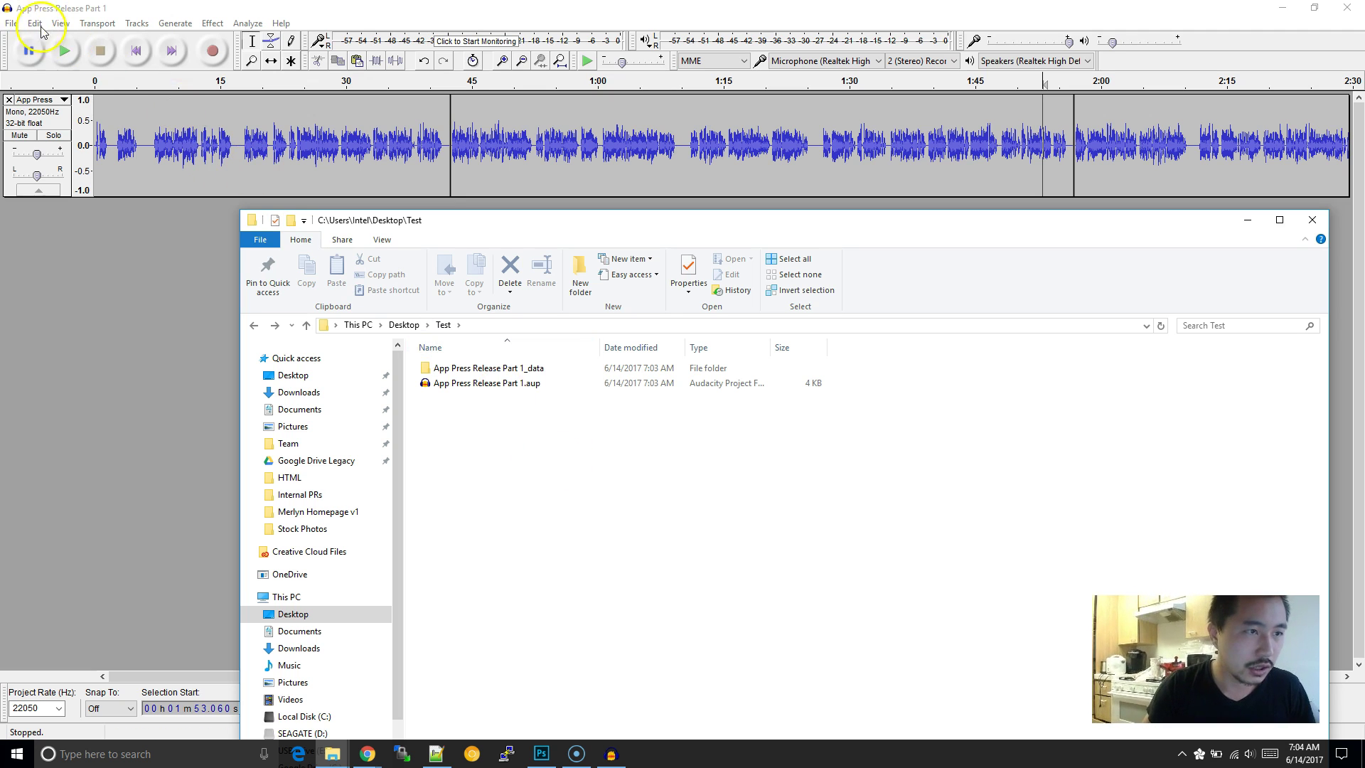
Step: Start Export Audio, go into the Test folder, and name the file App Press Release
left_click(11, 23)
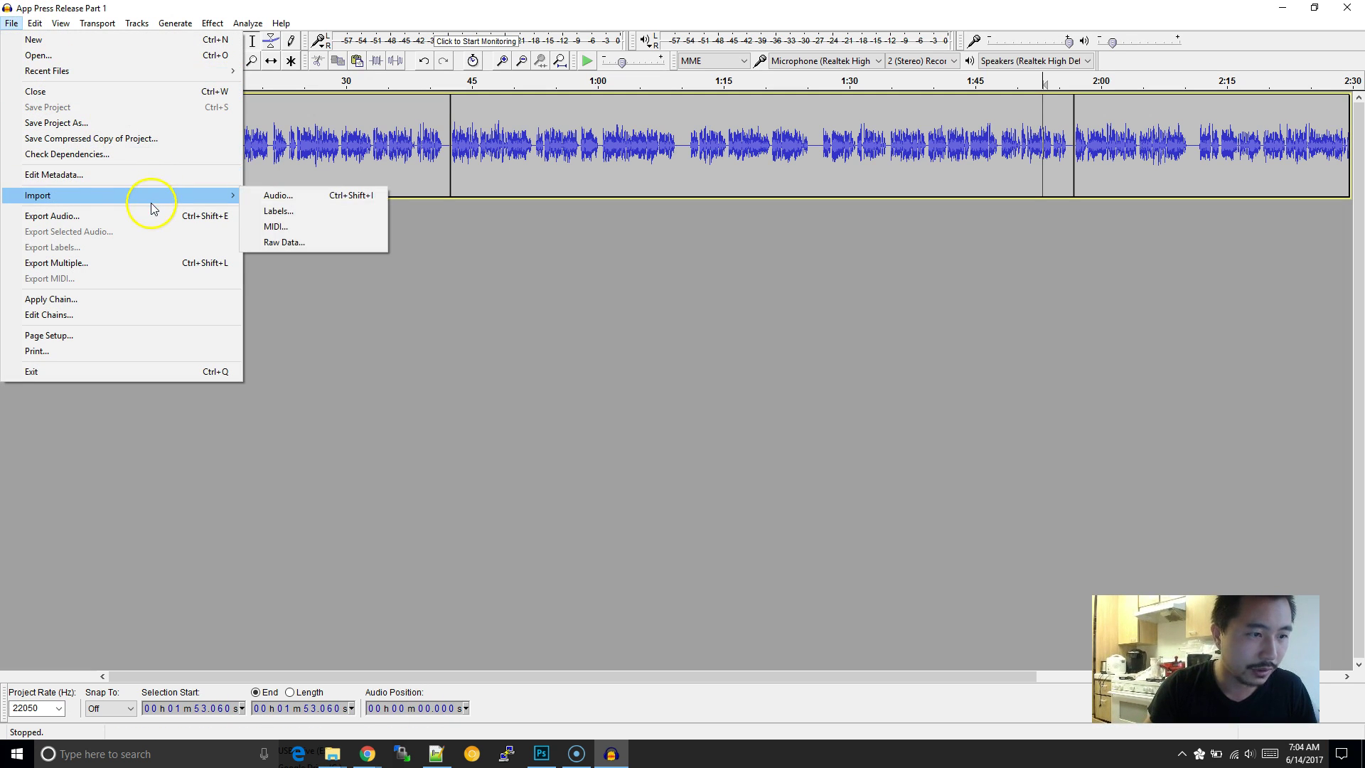
left_click(113, 215)
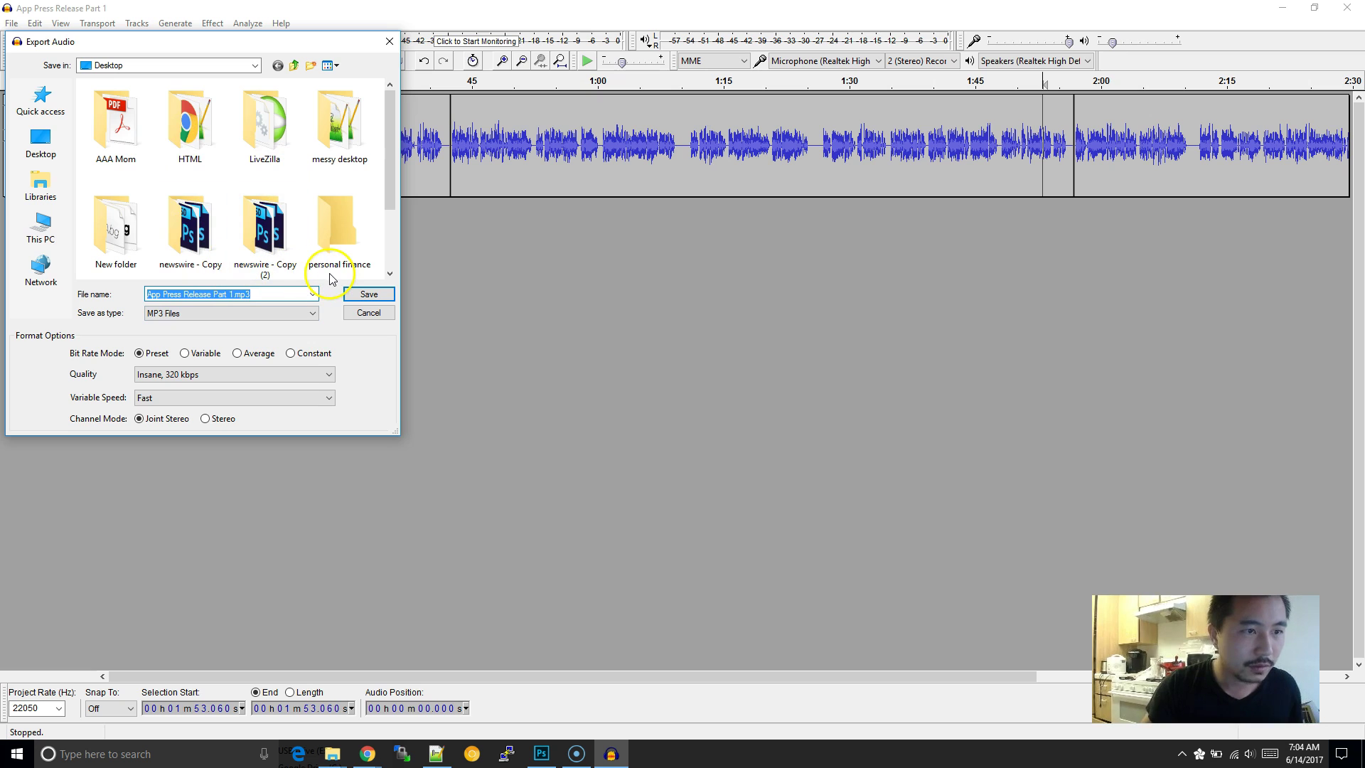
type("TEst")
key("Return")
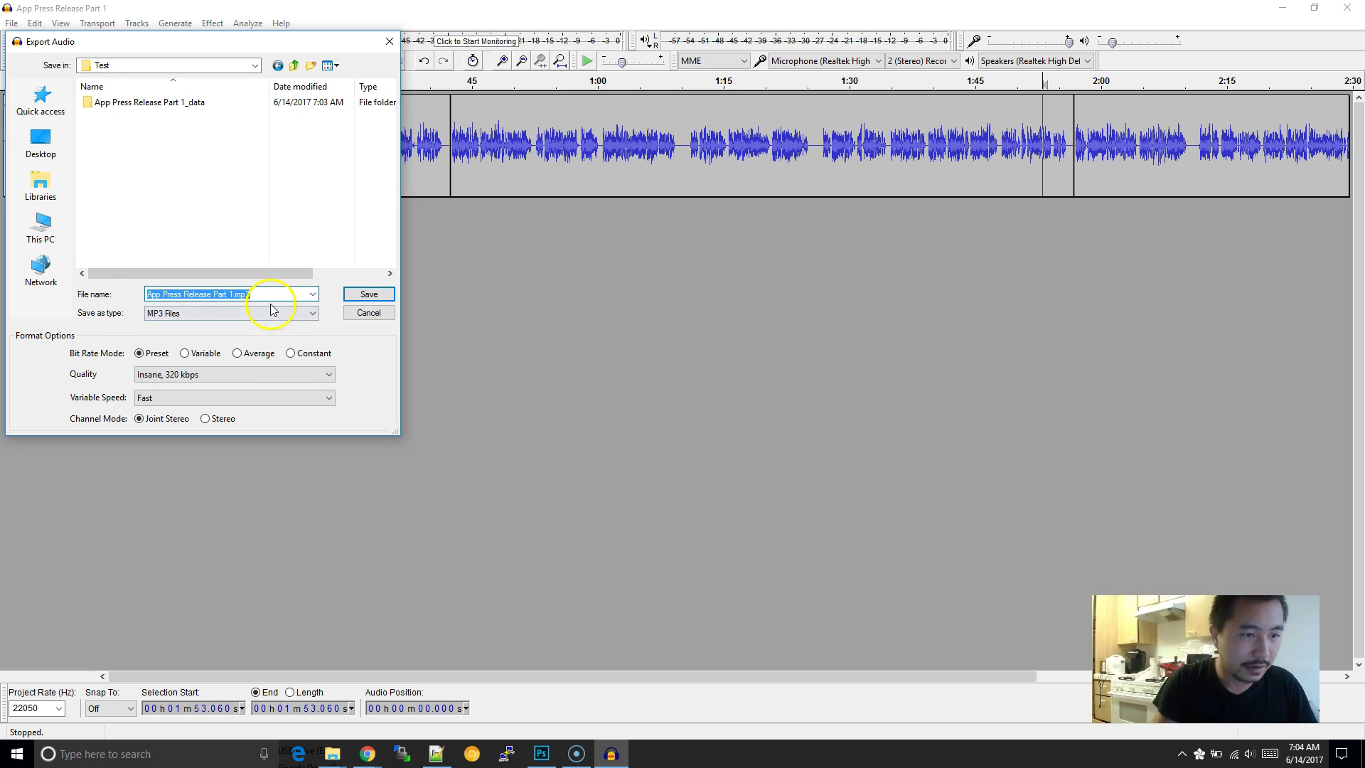
type("App Press Relea")
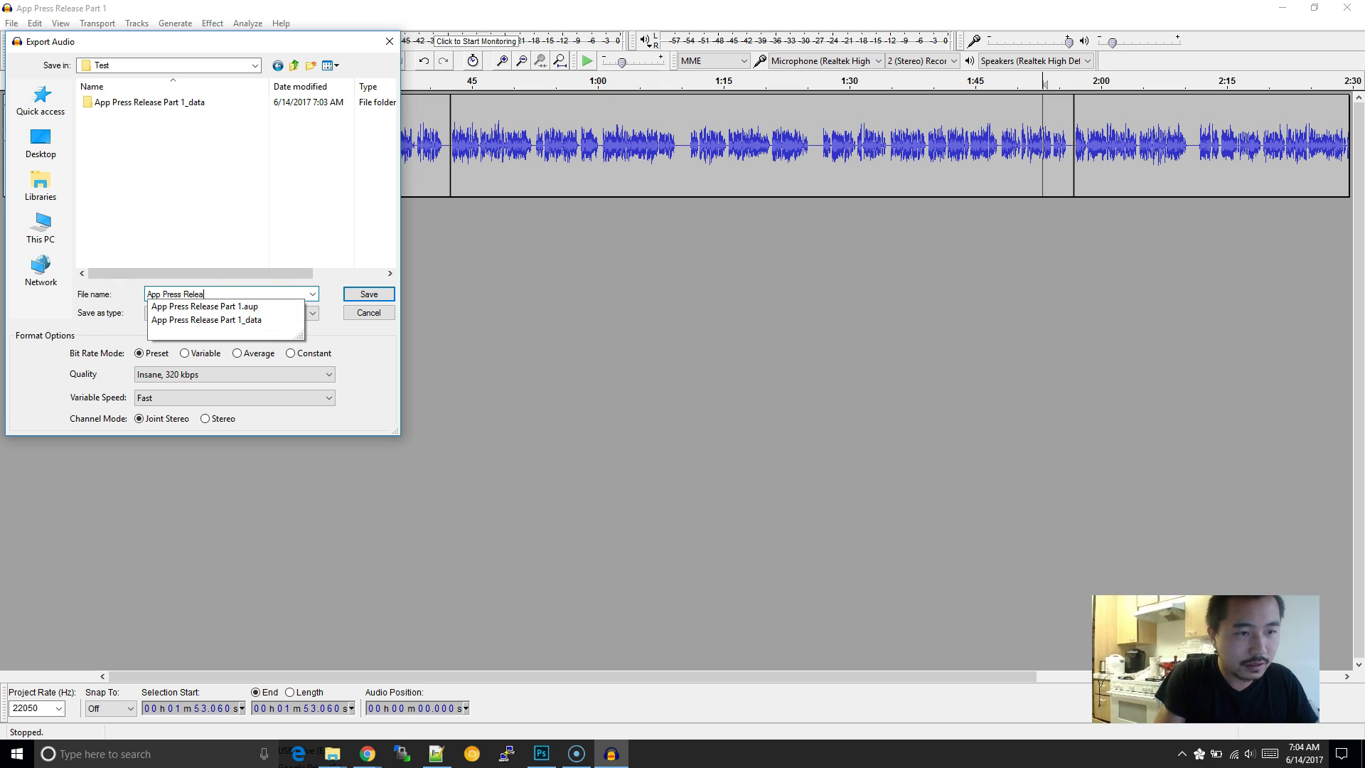
type("se")
left_click(214, 173)
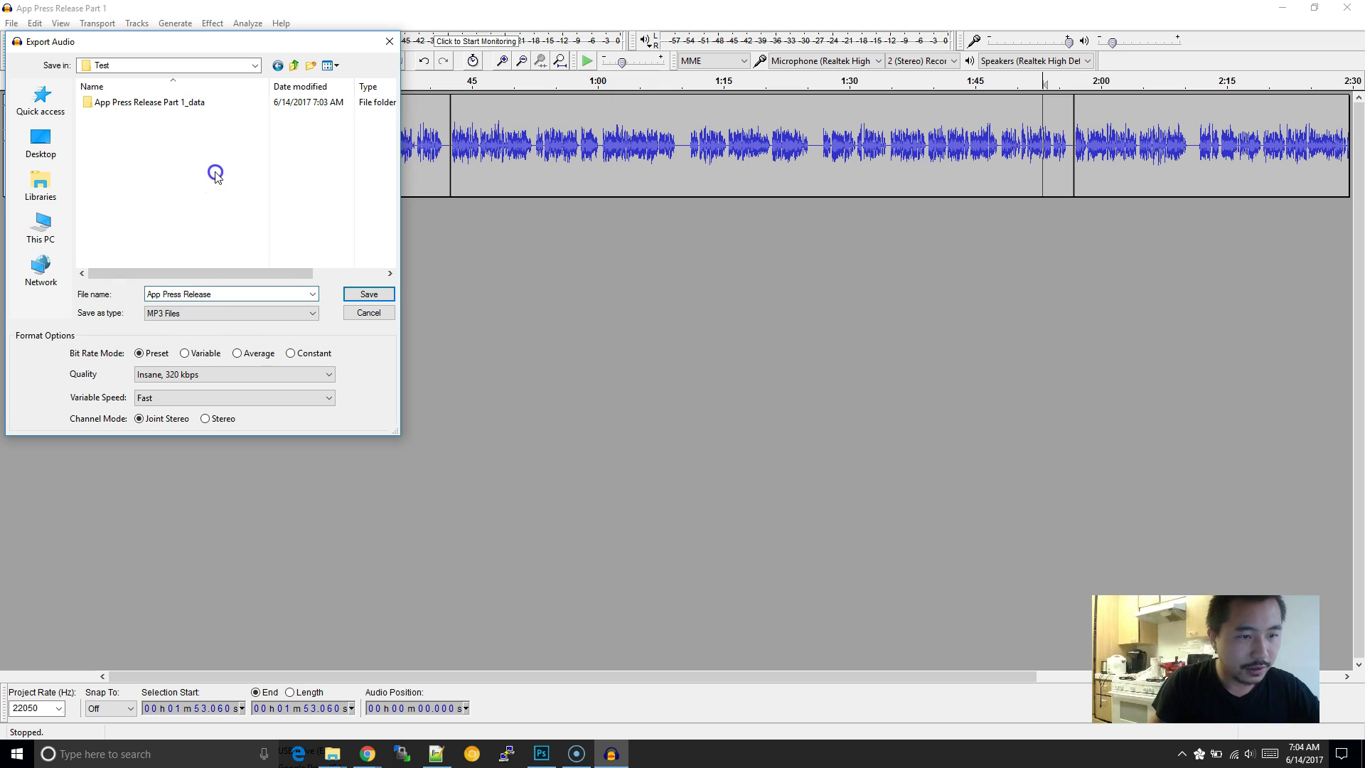
Step: Keep the Insane 320 kbps preset and Joint Stereo, save, and accept the metadata
left_click(221, 372)
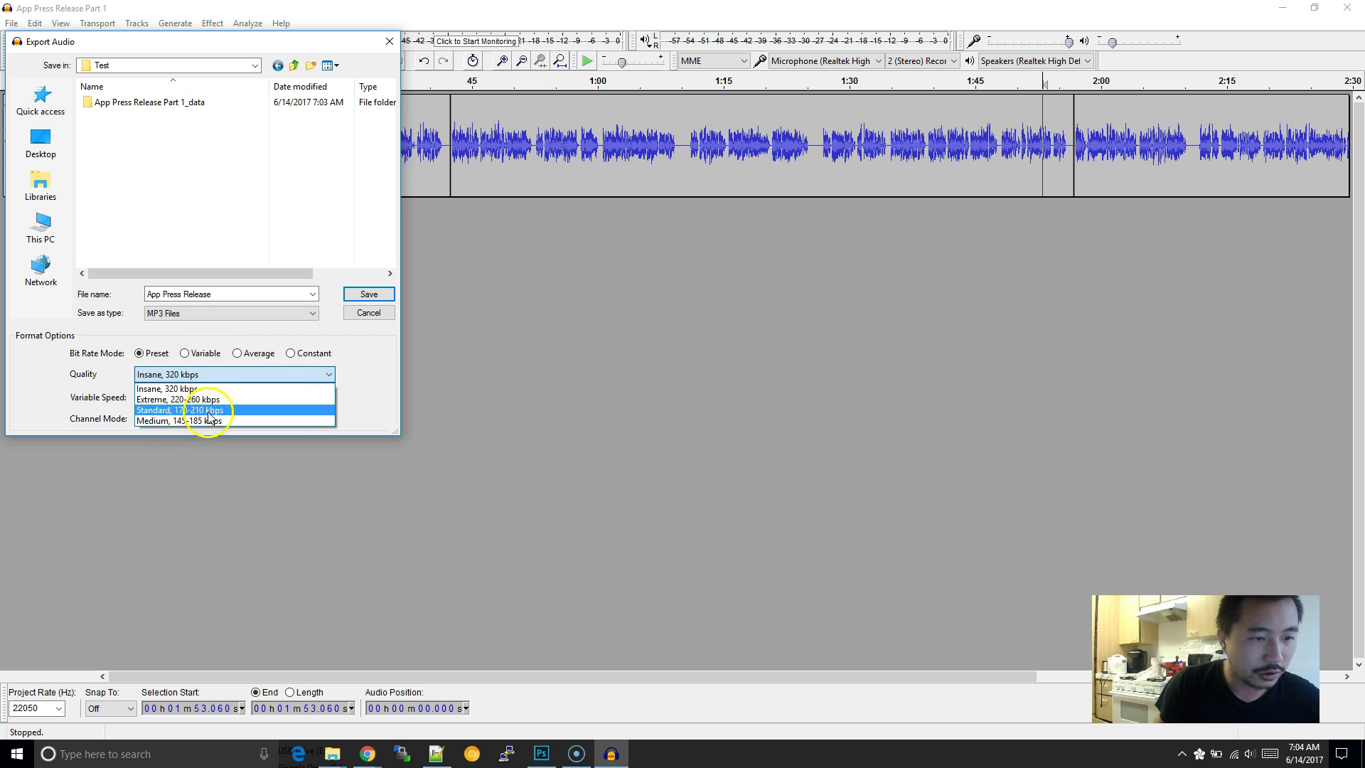
left_click(226, 389)
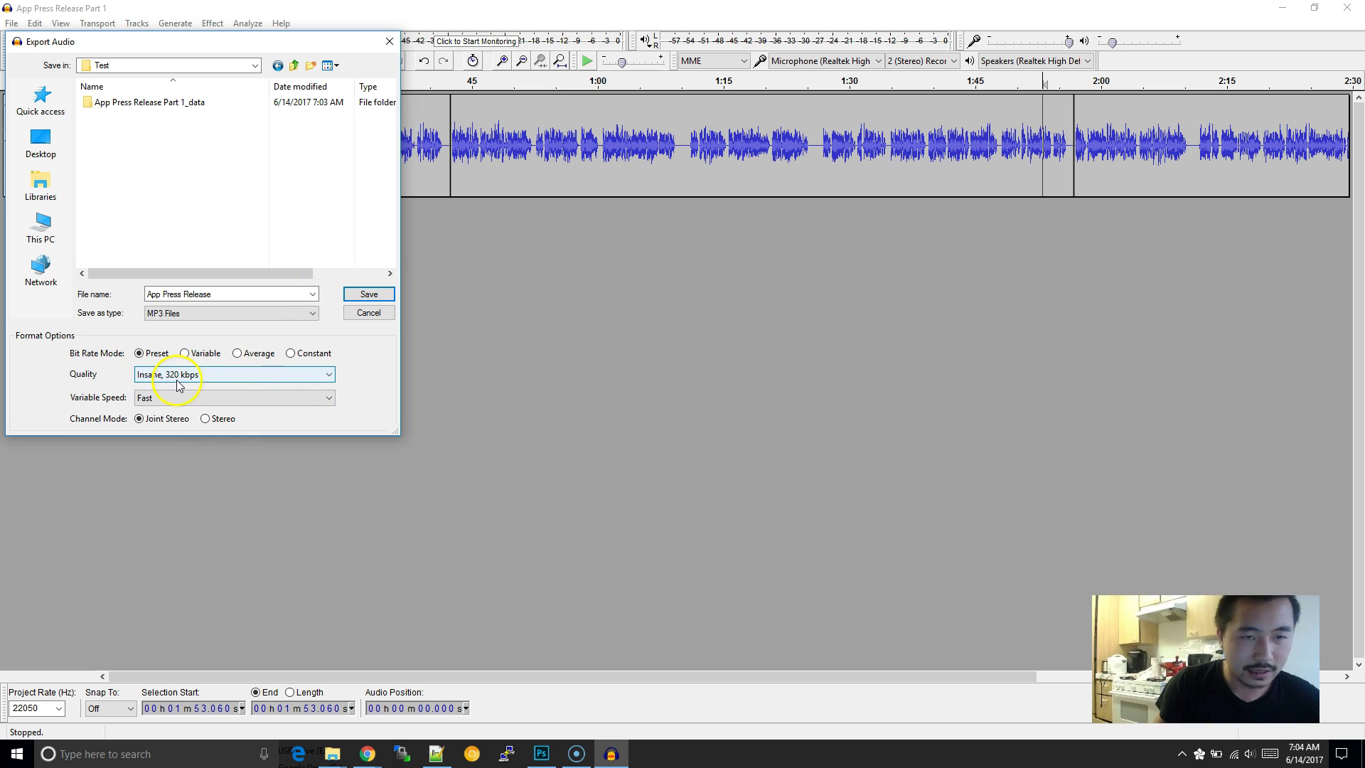
left_click(198, 378)
left_click(194, 388)
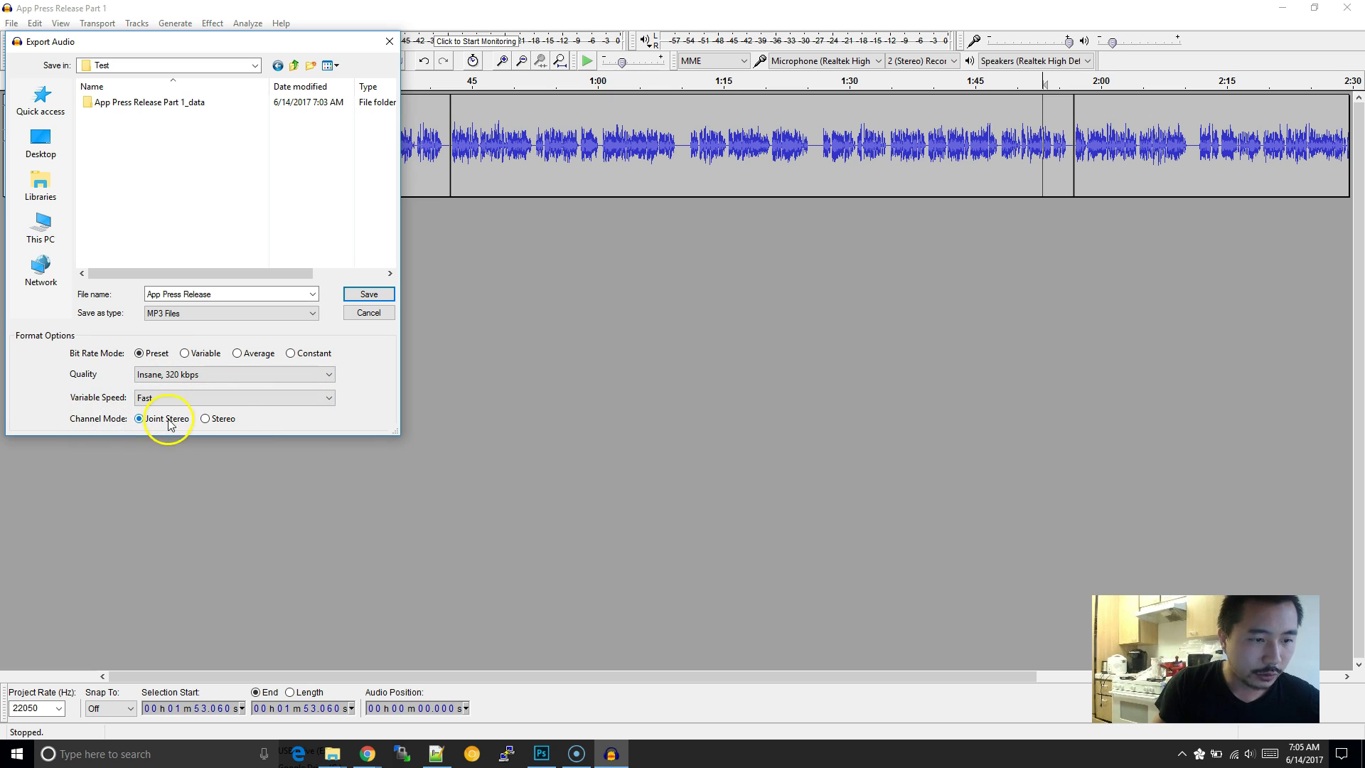
left_click_drag(241, 42, 584, 109)
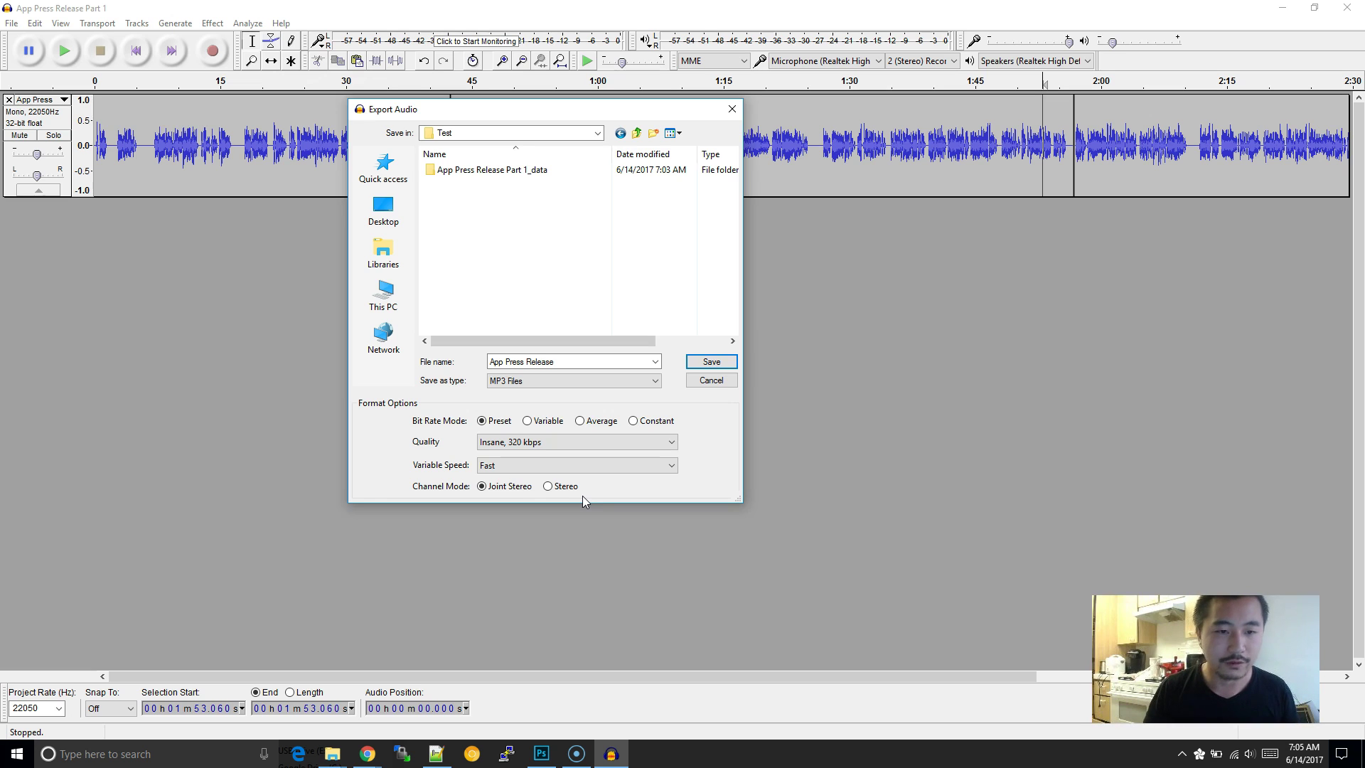
left_click(498, 488)
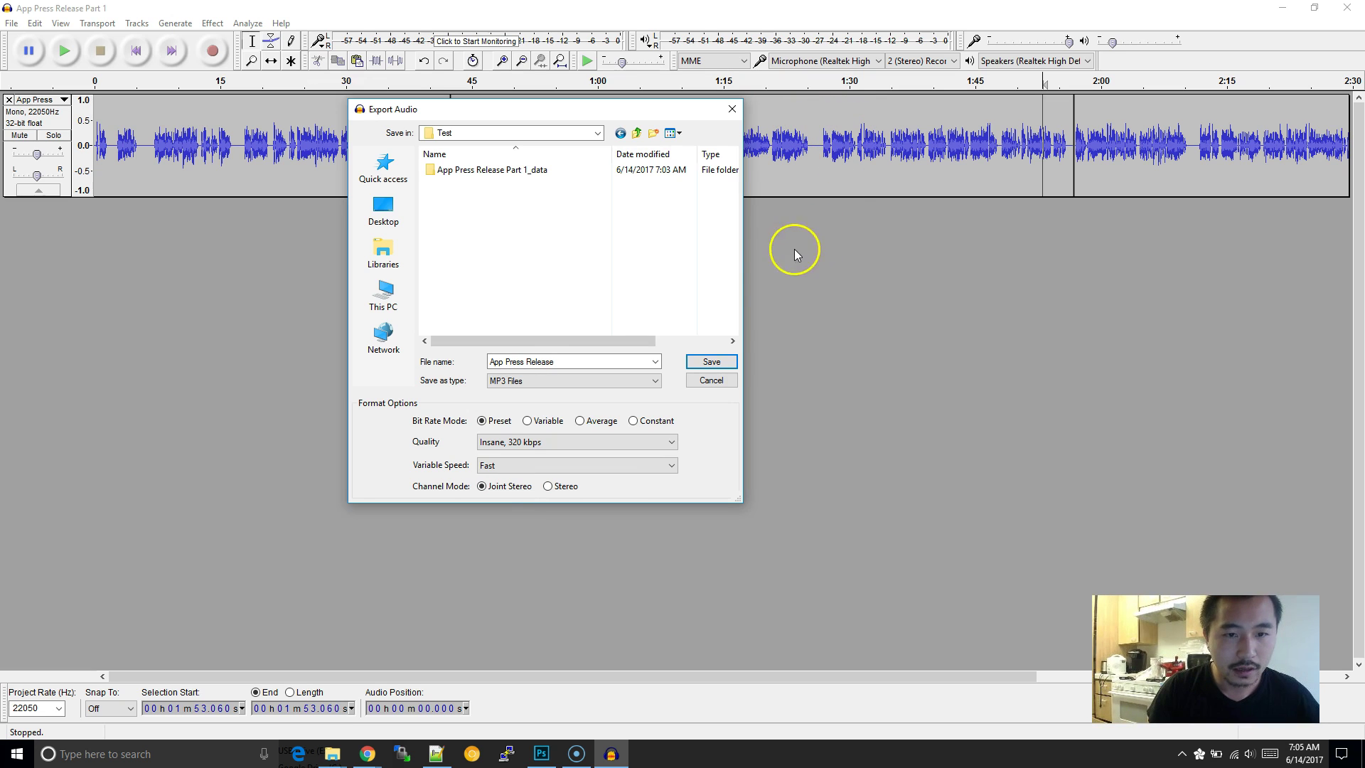
left_click(711, 362)
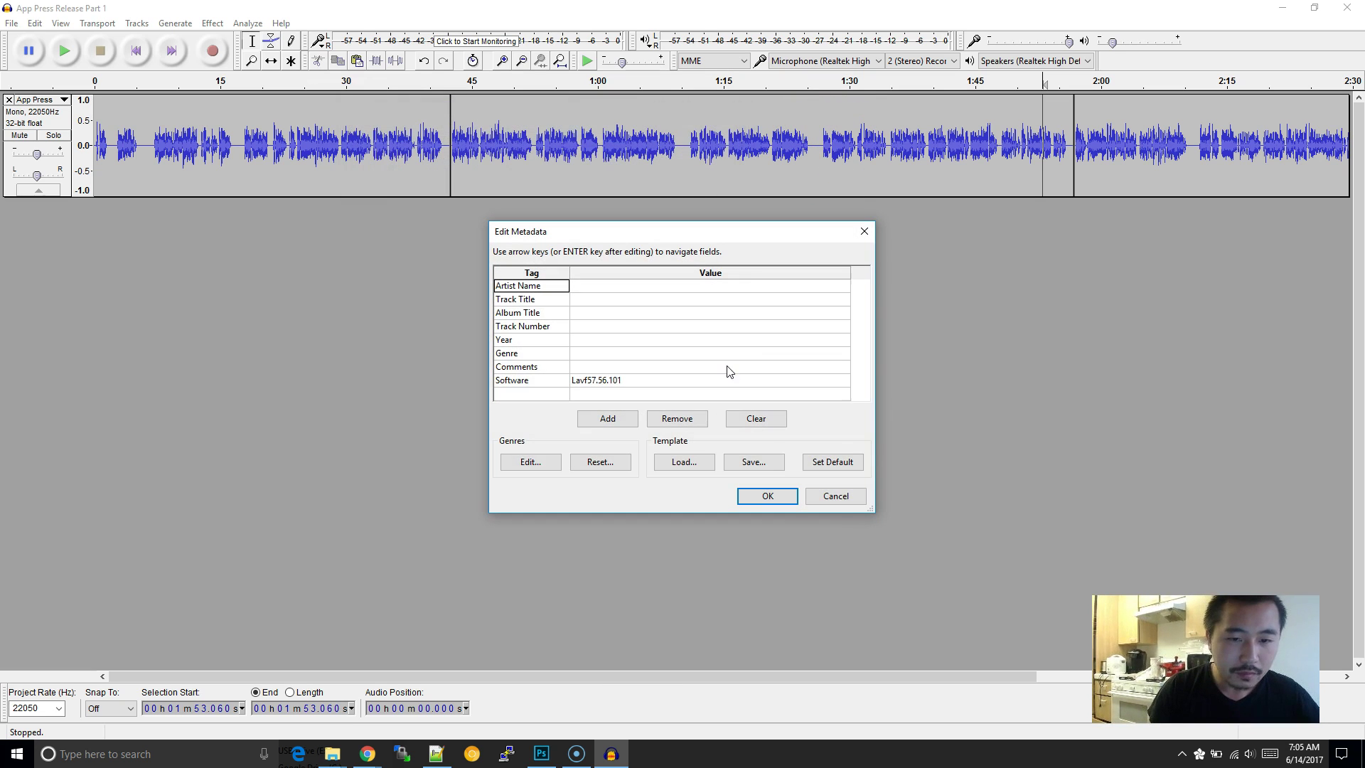
left_click(769, 499)
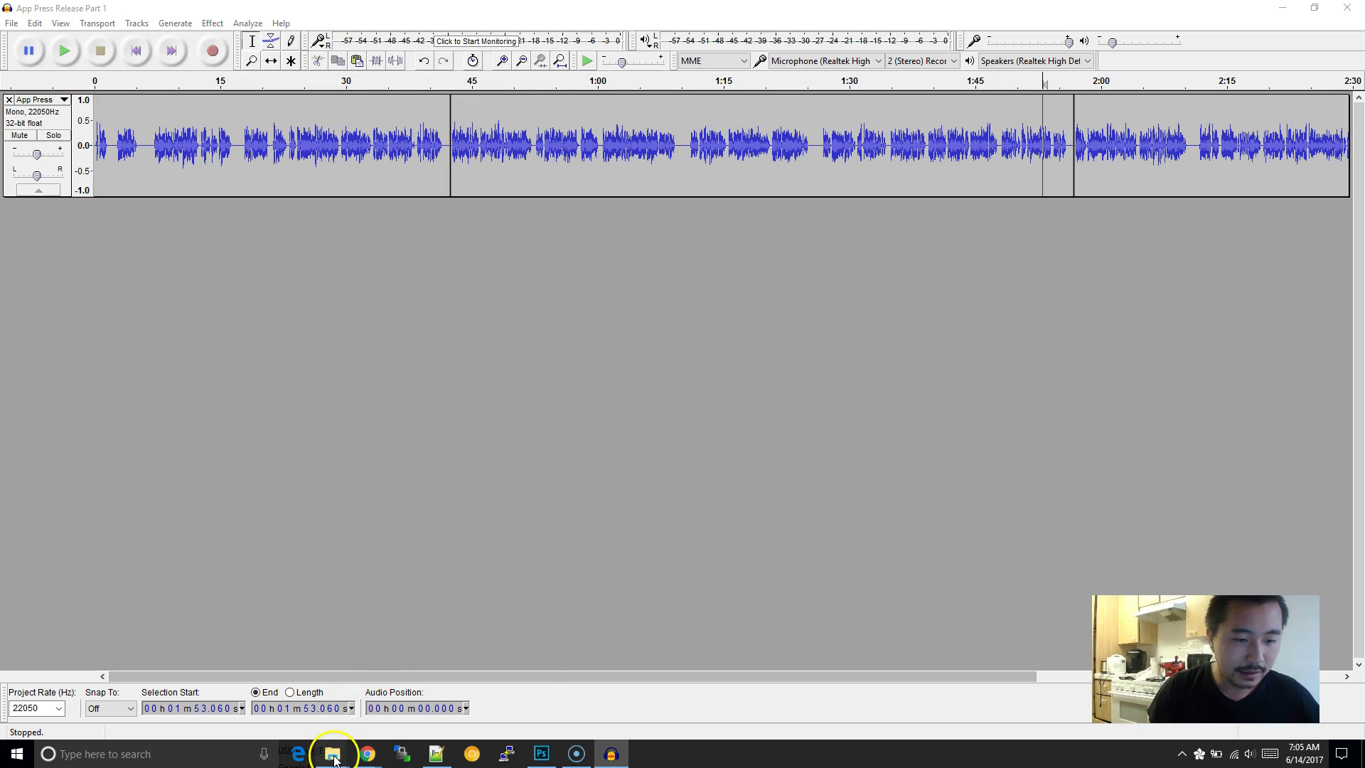
Step: Open App Press Release.mp3 from the Test folder window so it plays in VLC
mouse_move(332, 753)
left_click(474, 688)
double_click(510, 400)
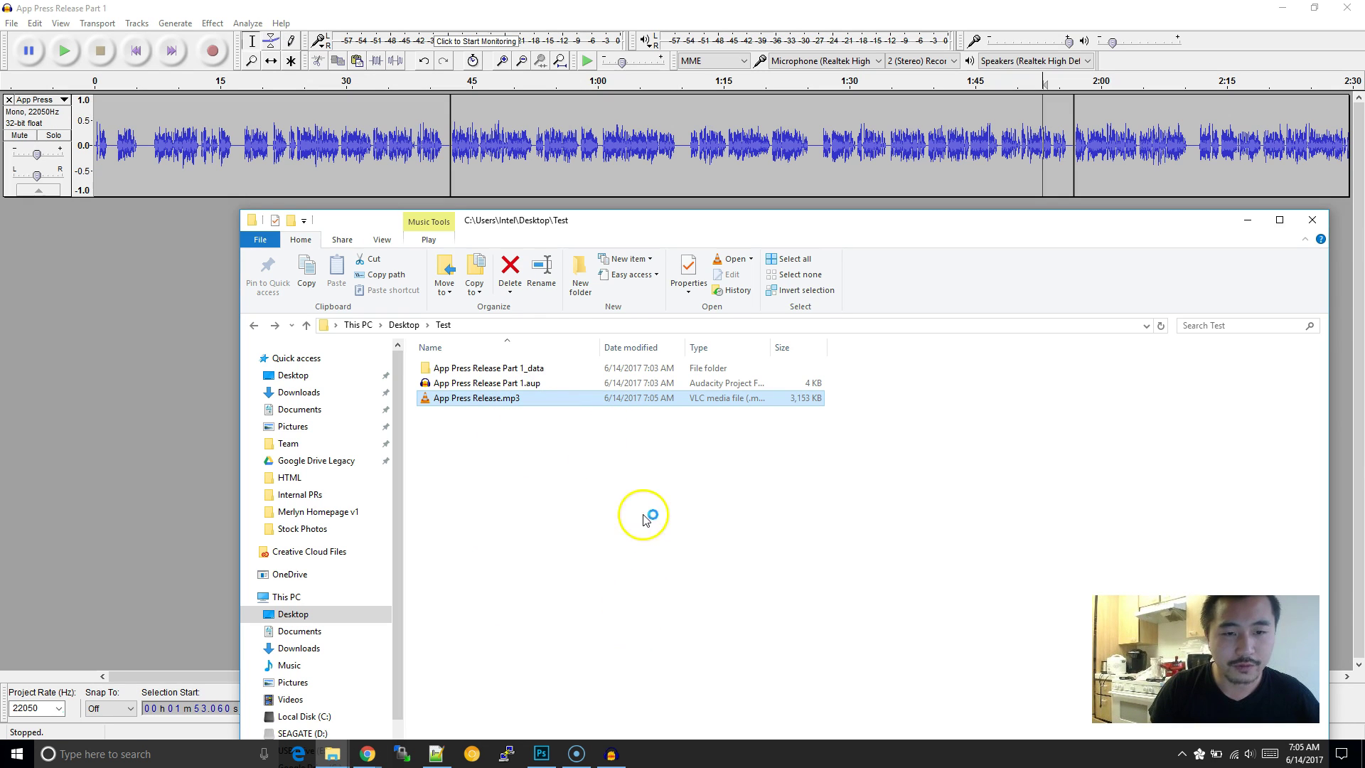
Step: Clear the selection and check the Open with options for App Press Release.mp3, then dismiss them
left_click_drag(645, 436, 541, 439)
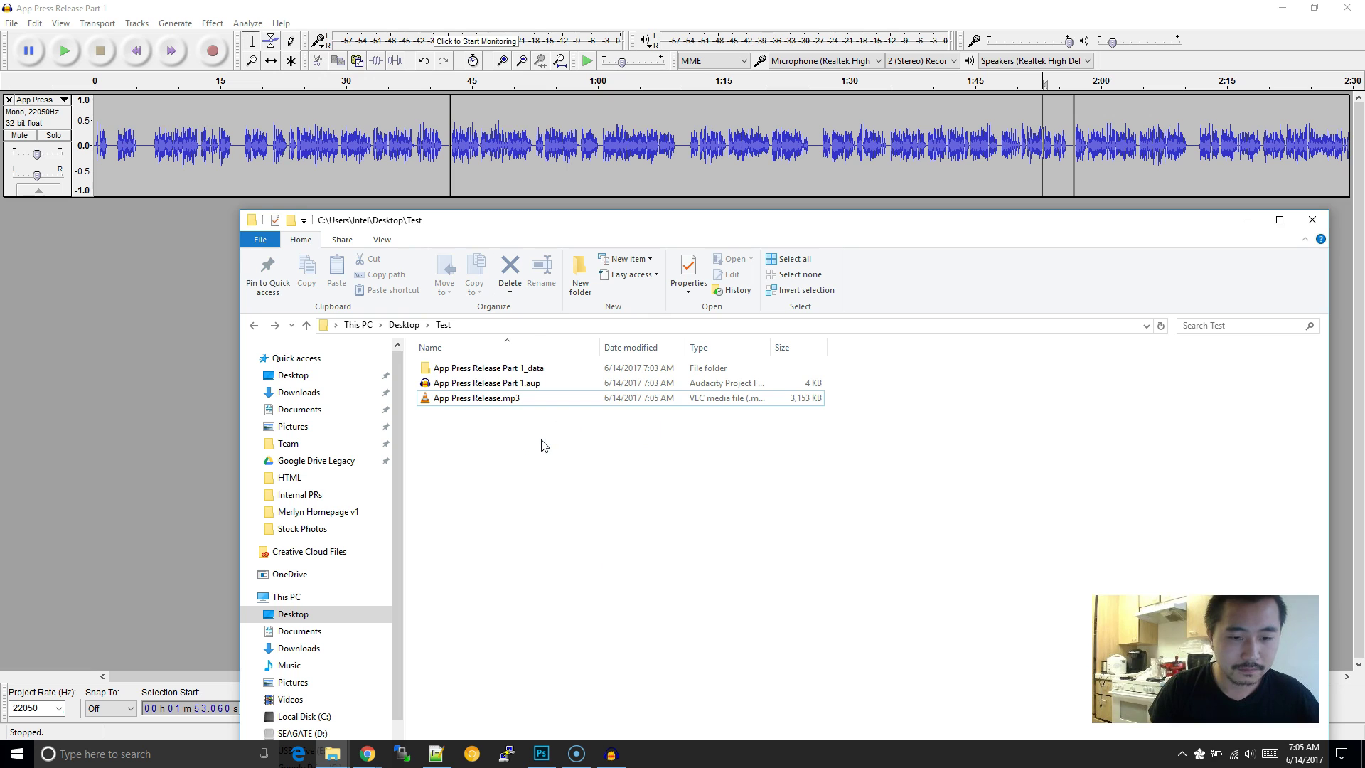
right_click(506, 398)
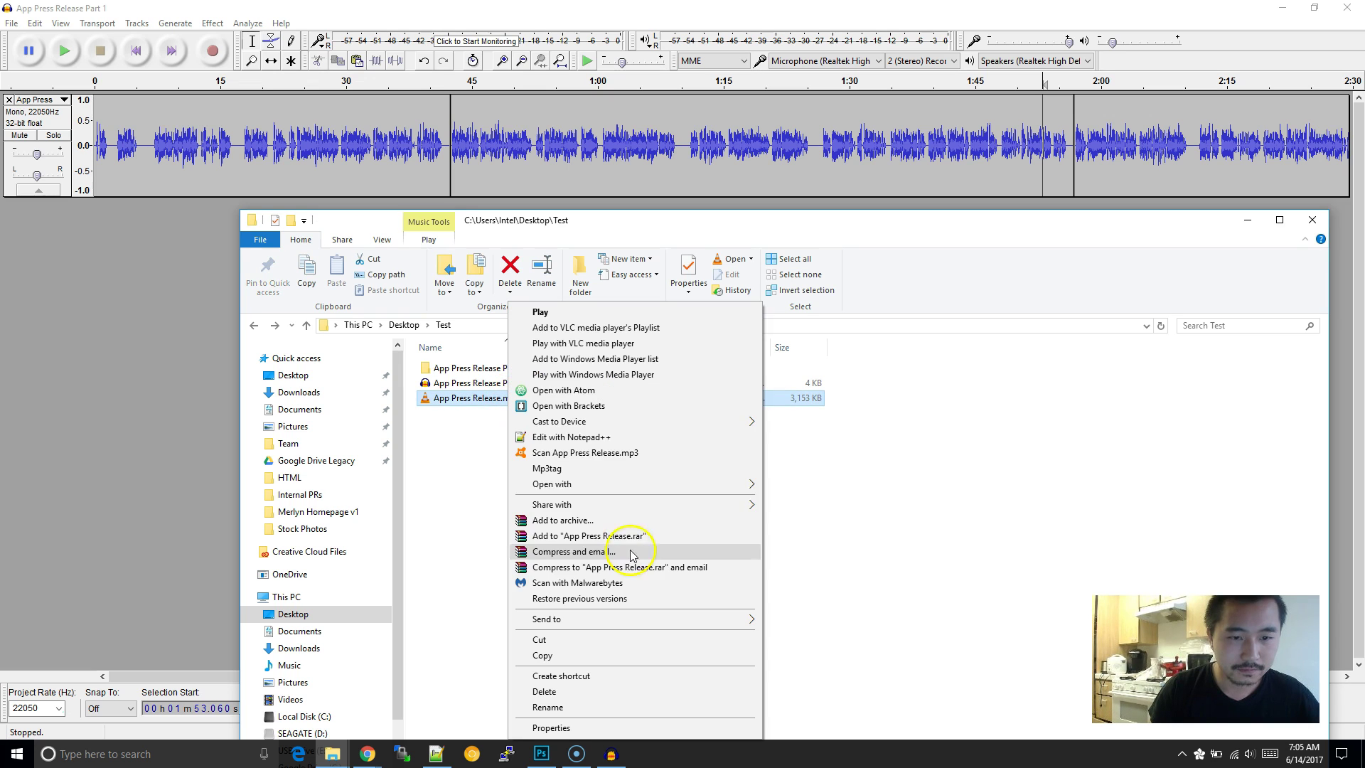
mouse_move(631, 484)
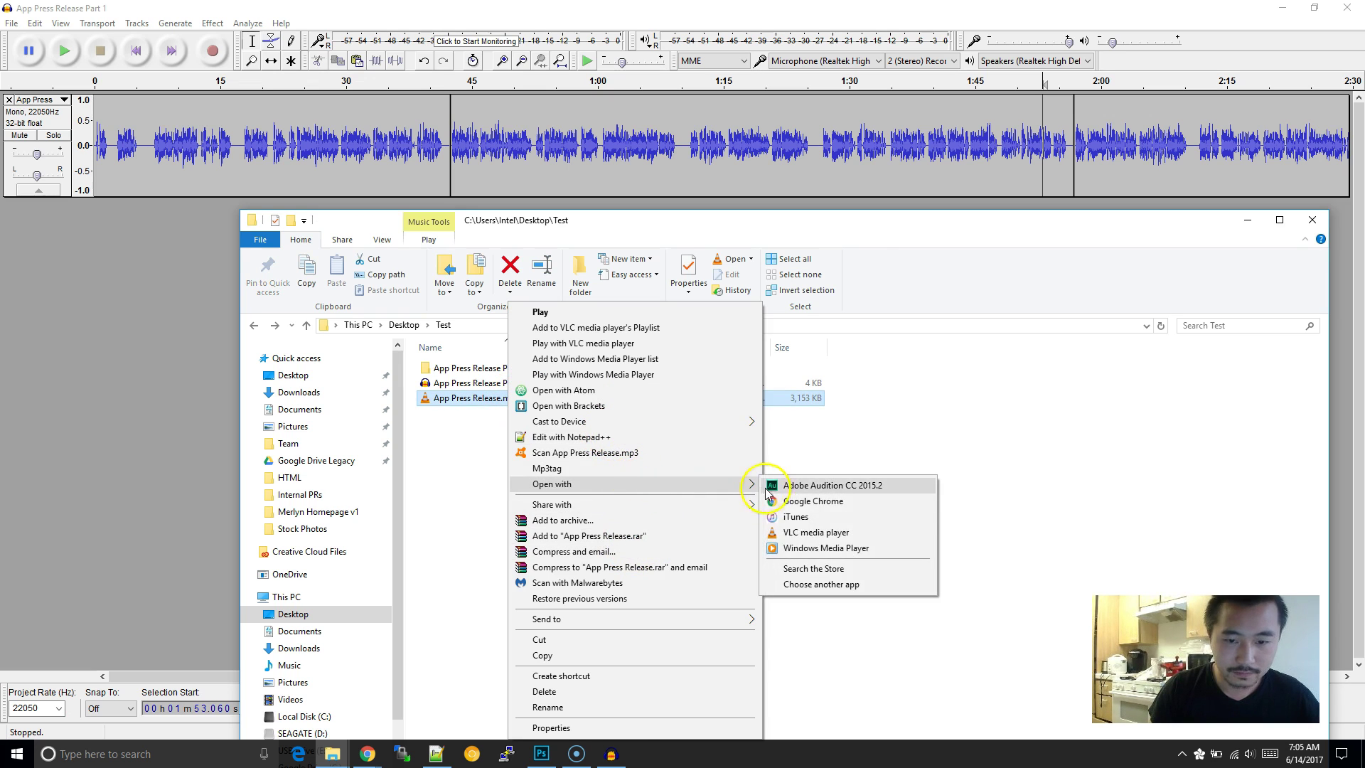
left_click(808, 548)
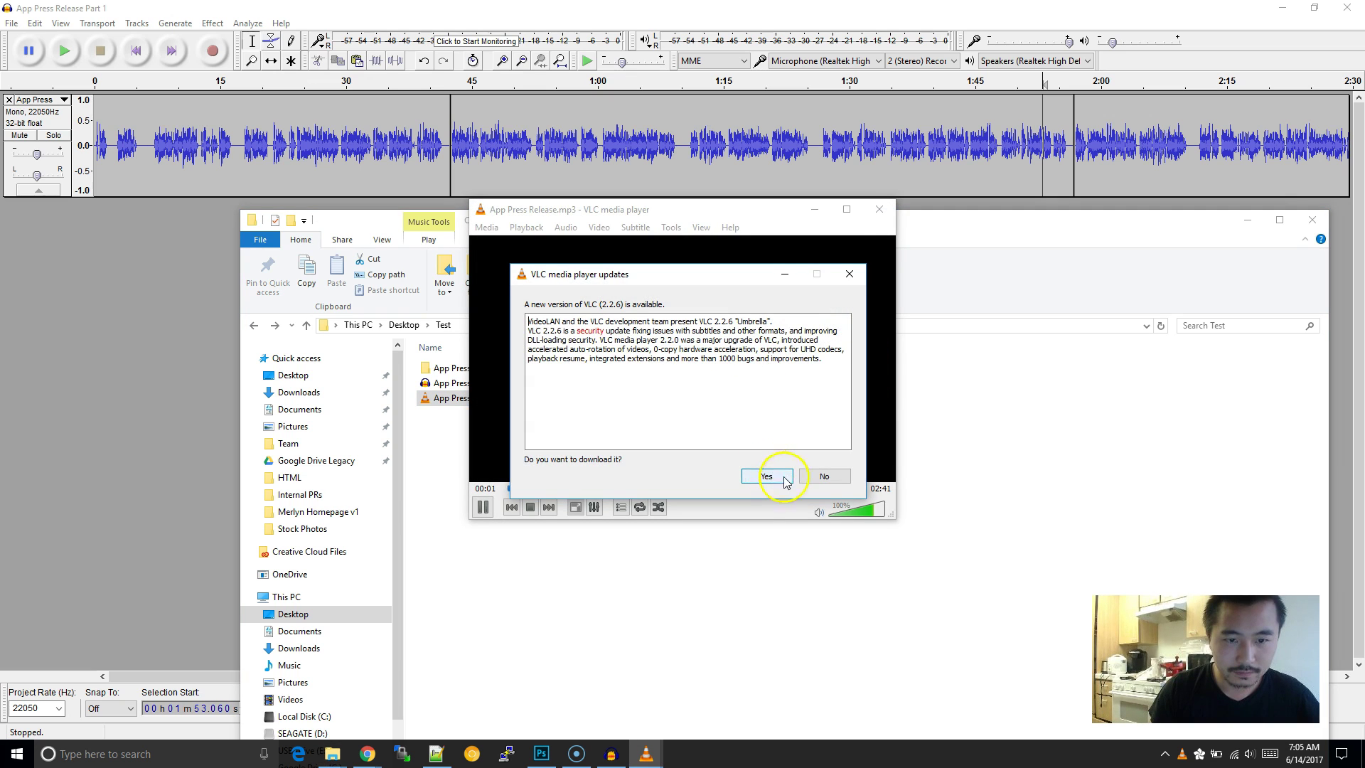
Step: Dismiss VLC's update prompt, raise the volume to 114%, pause at 00:09, and close VLC
left_click(817, 476)
left_click(644, 752)
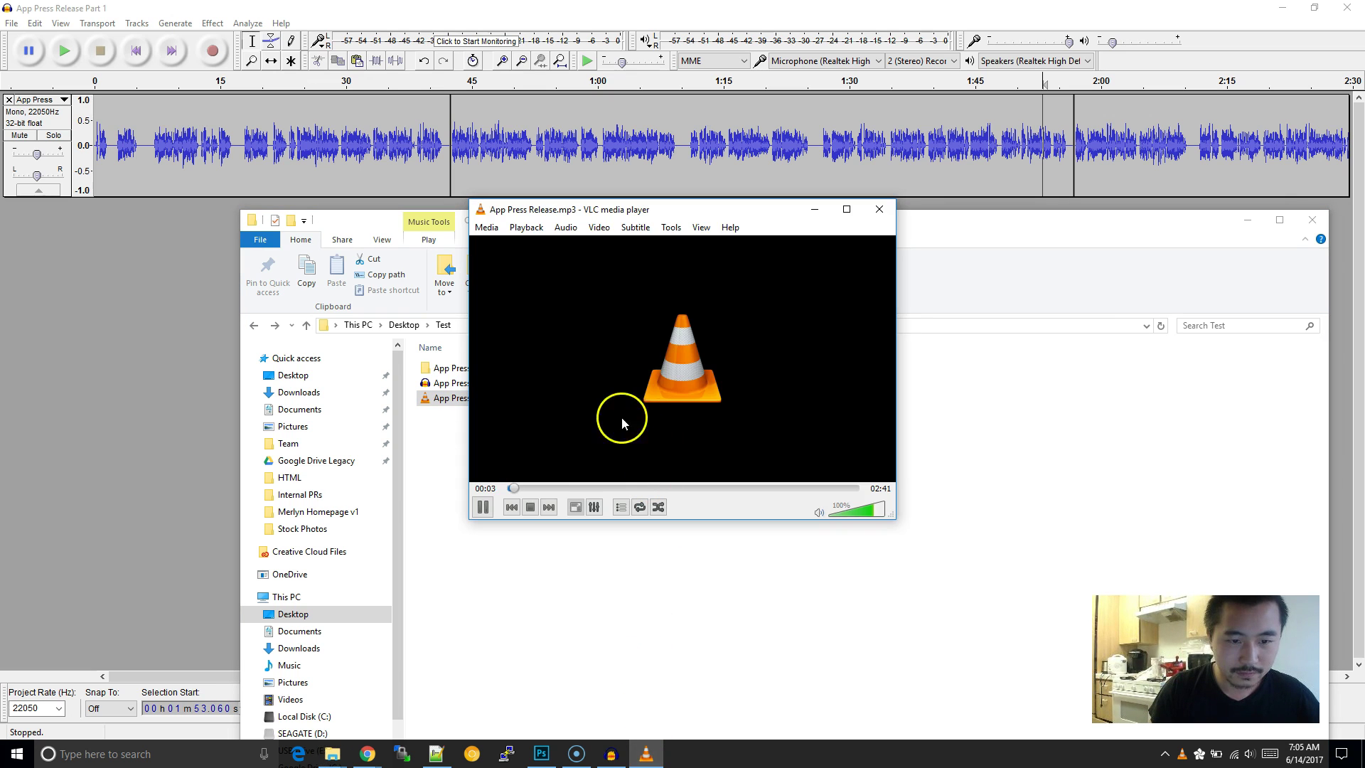
left_click(885, 510)
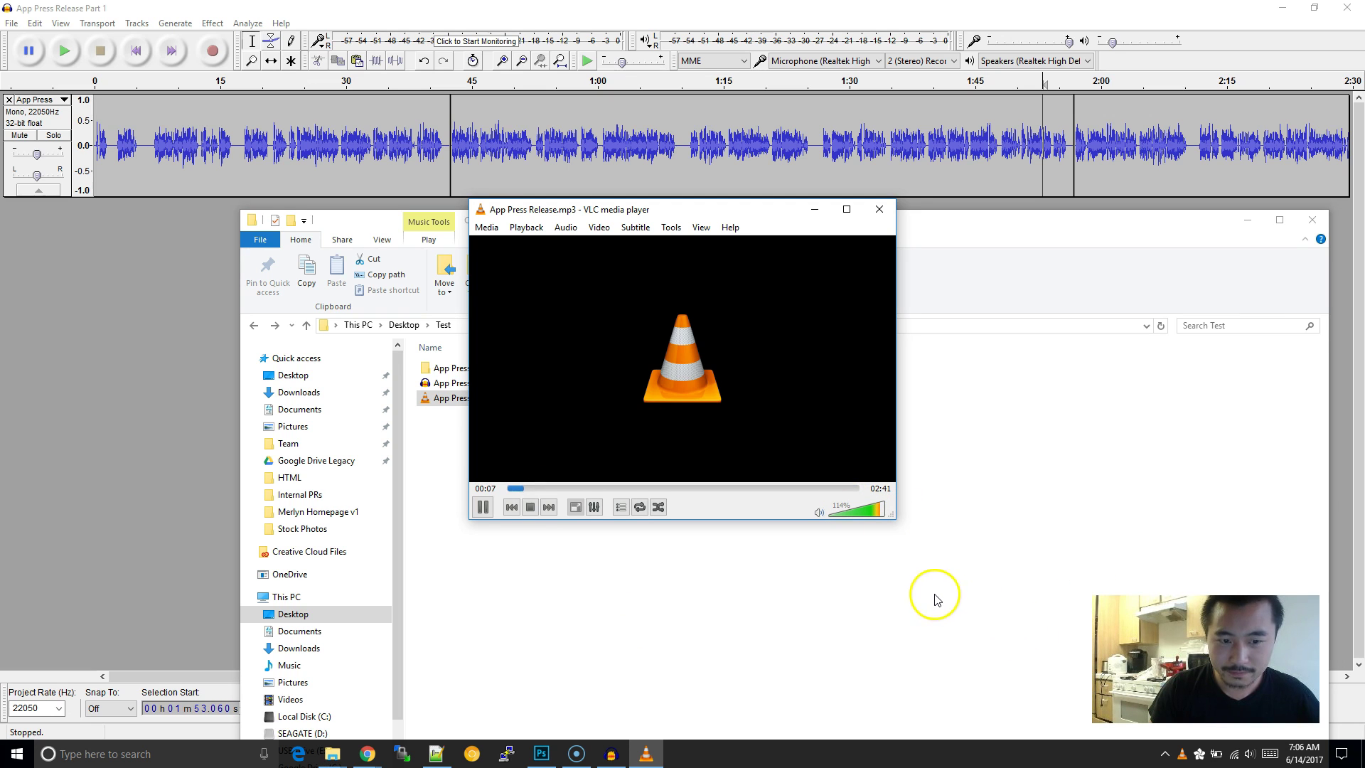
left_click(483, 507)
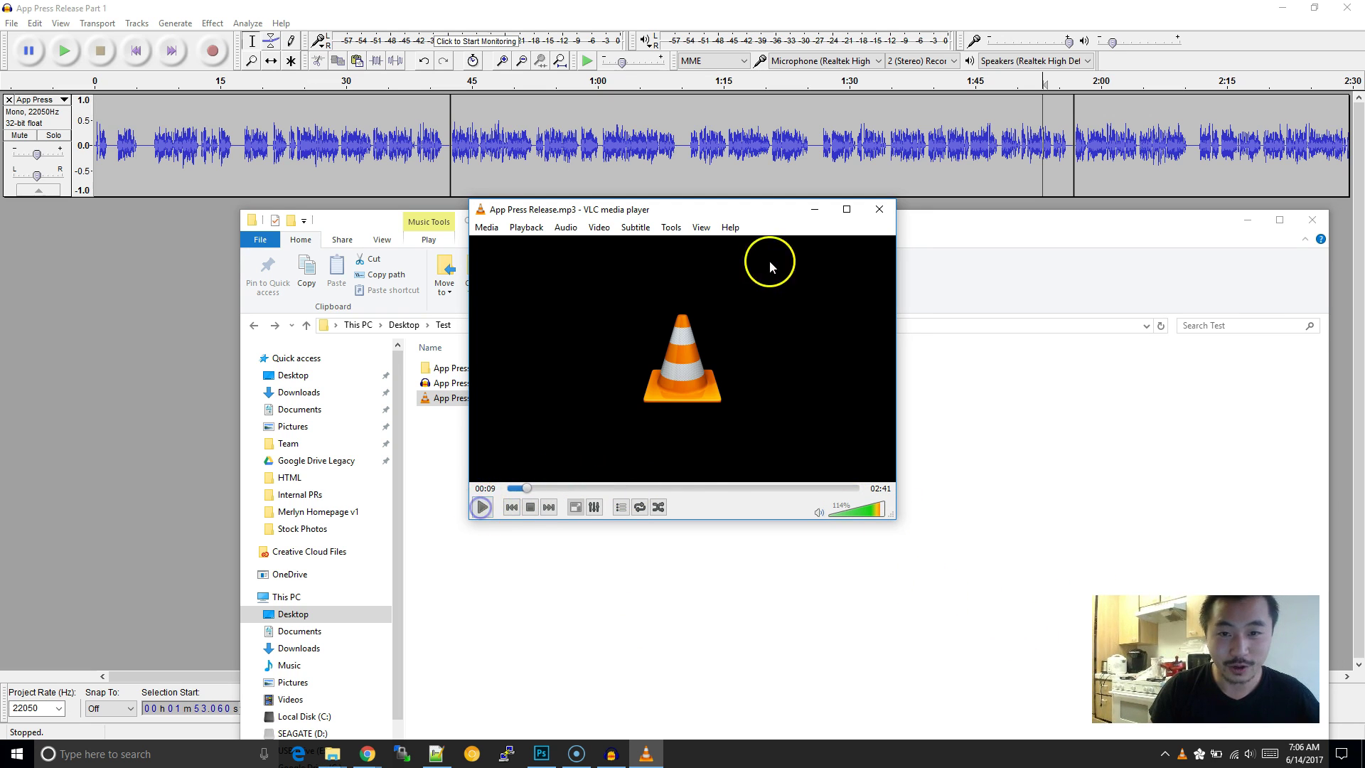
left_click(879, 209)
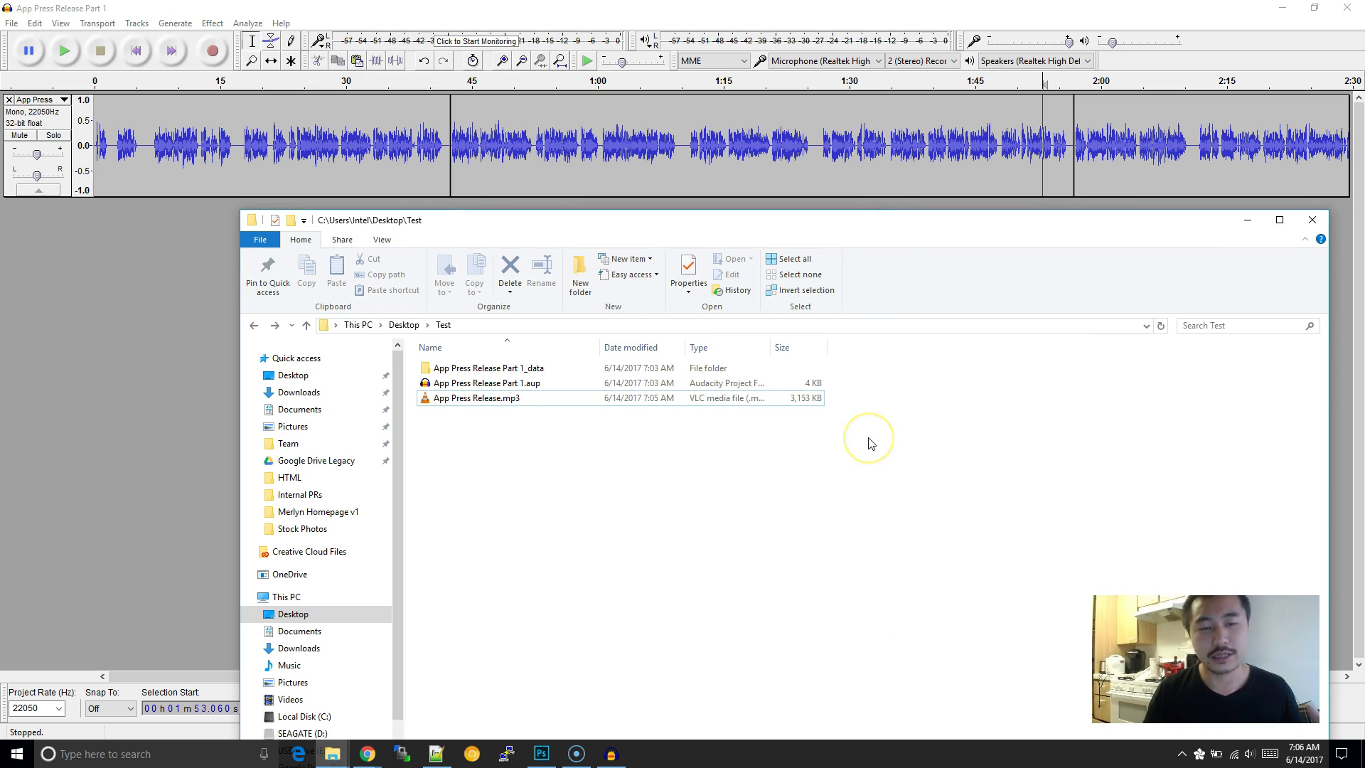